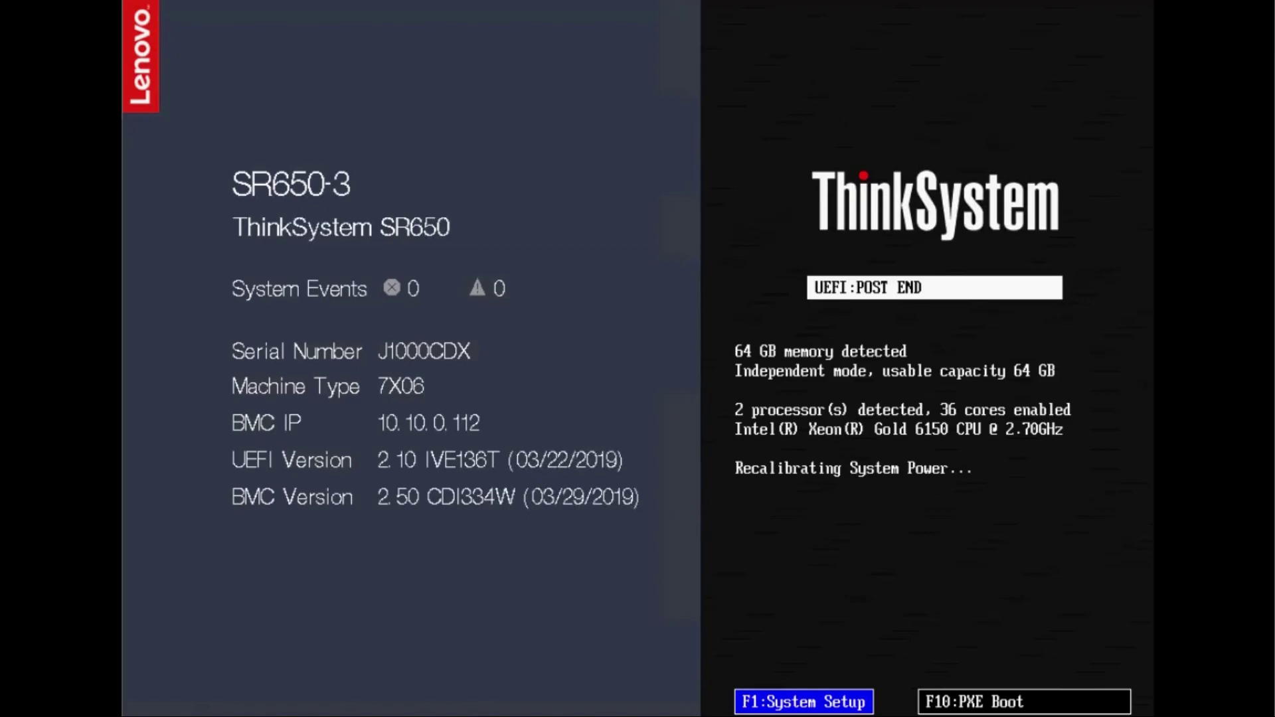
Enter Lenovo ThinkSystem System Setup from the server boot screen using F1.
key(F1)
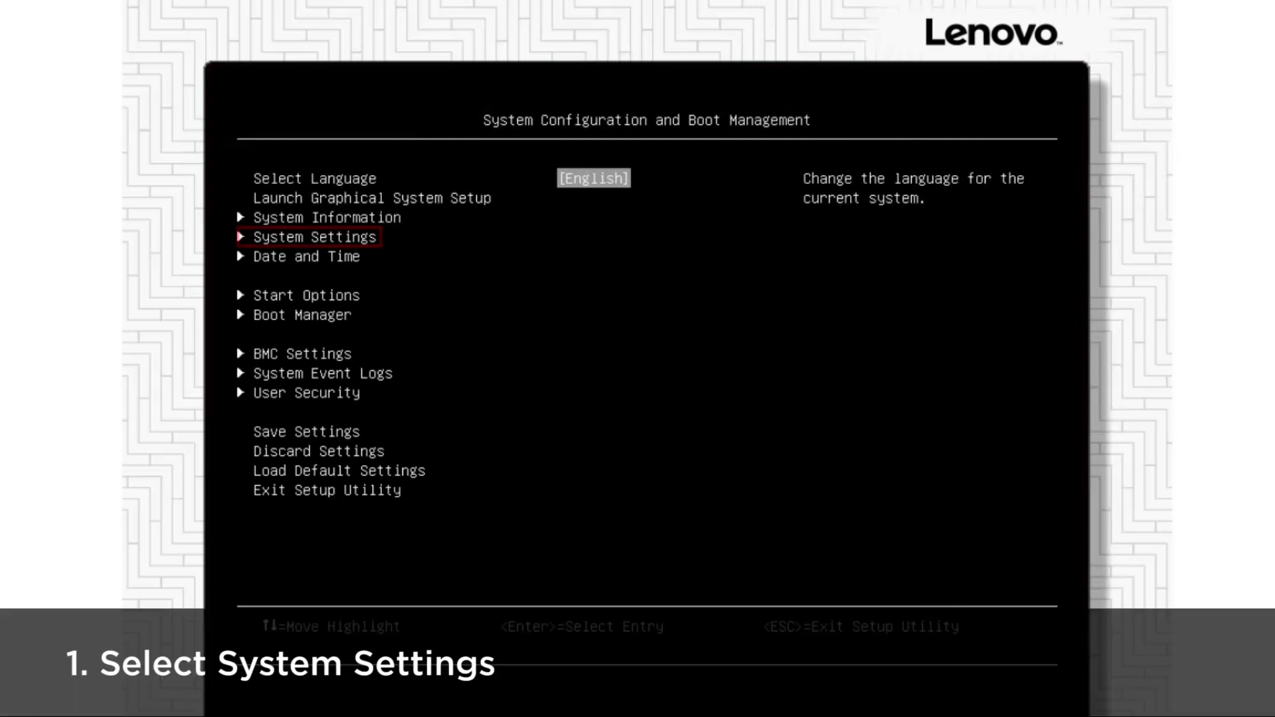
Open the Slot 7 AVAGO MegaRAID 930-8i Configuration Utility through System Settings > Storage.
key(Down)
key(Down)
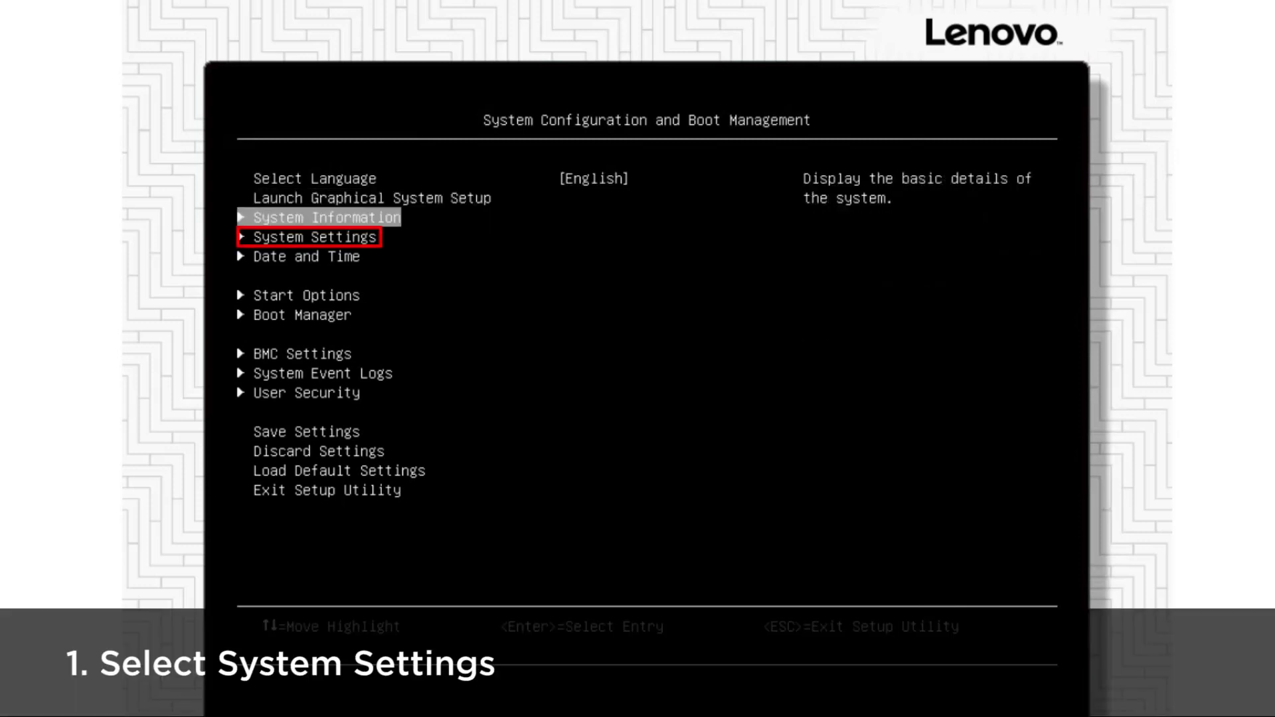
key(Down)
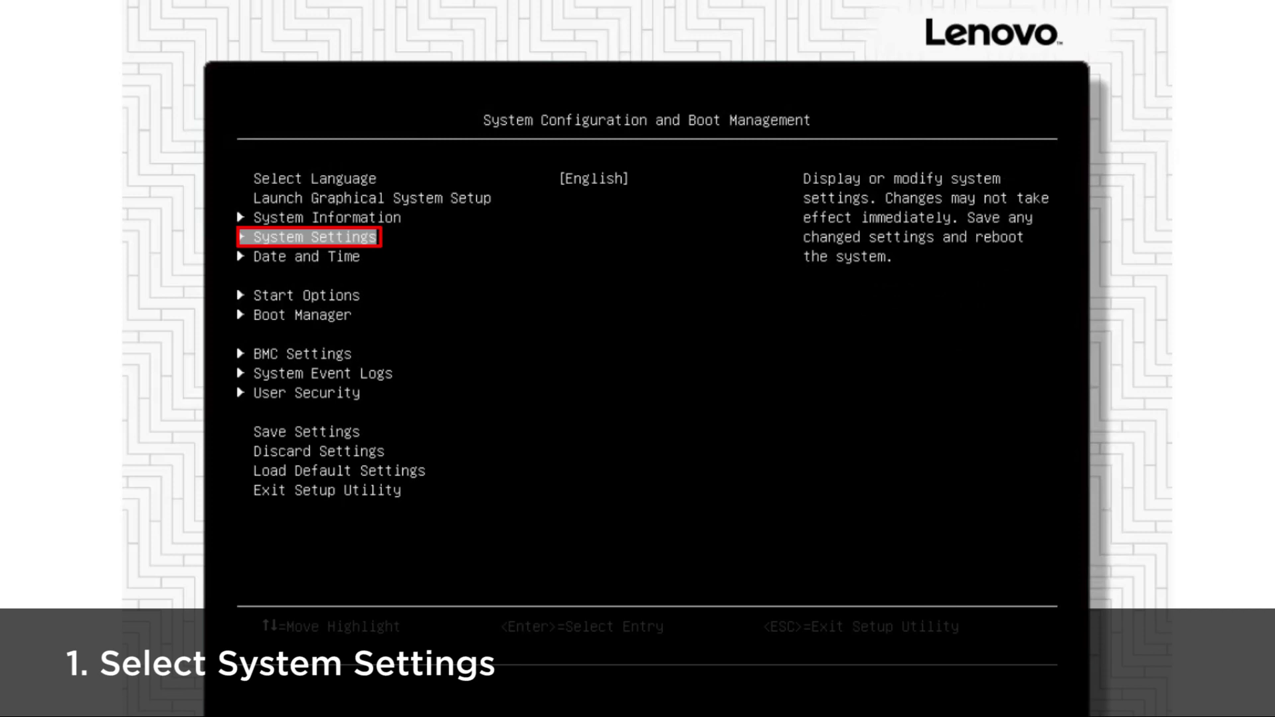
key(Return)
key(Down)
key(Down)
key(Down)
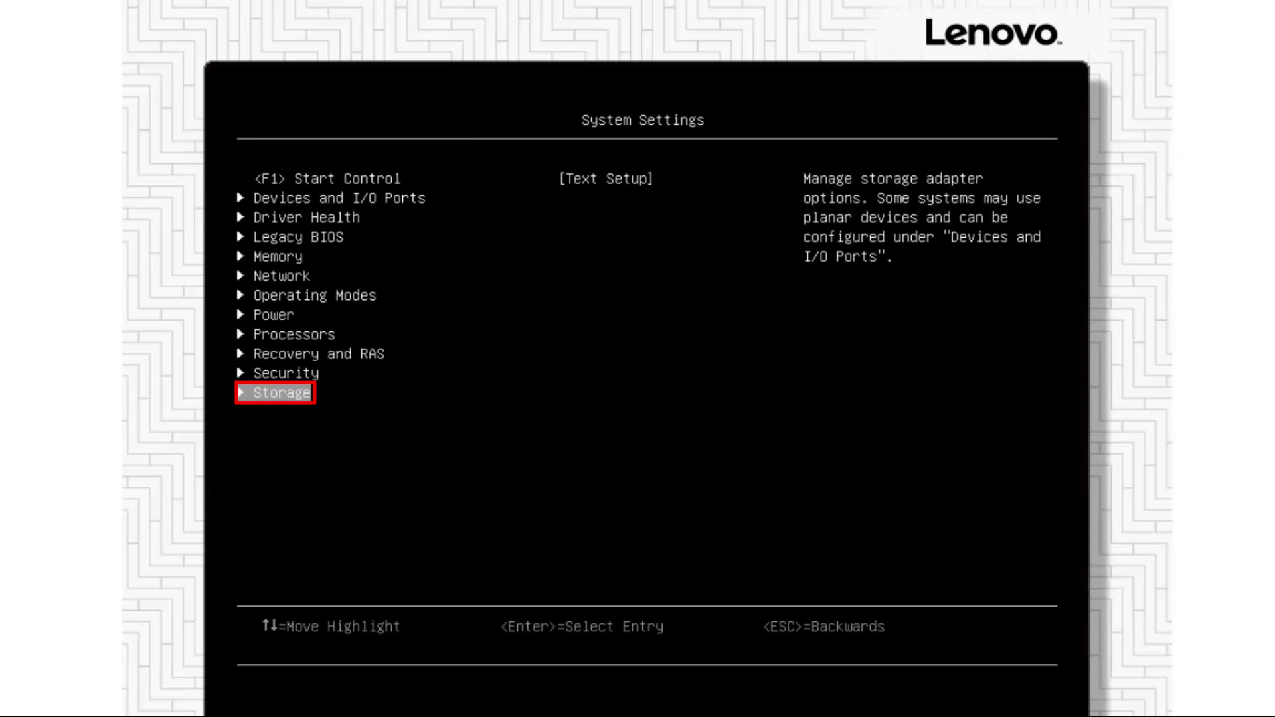
key(Return)
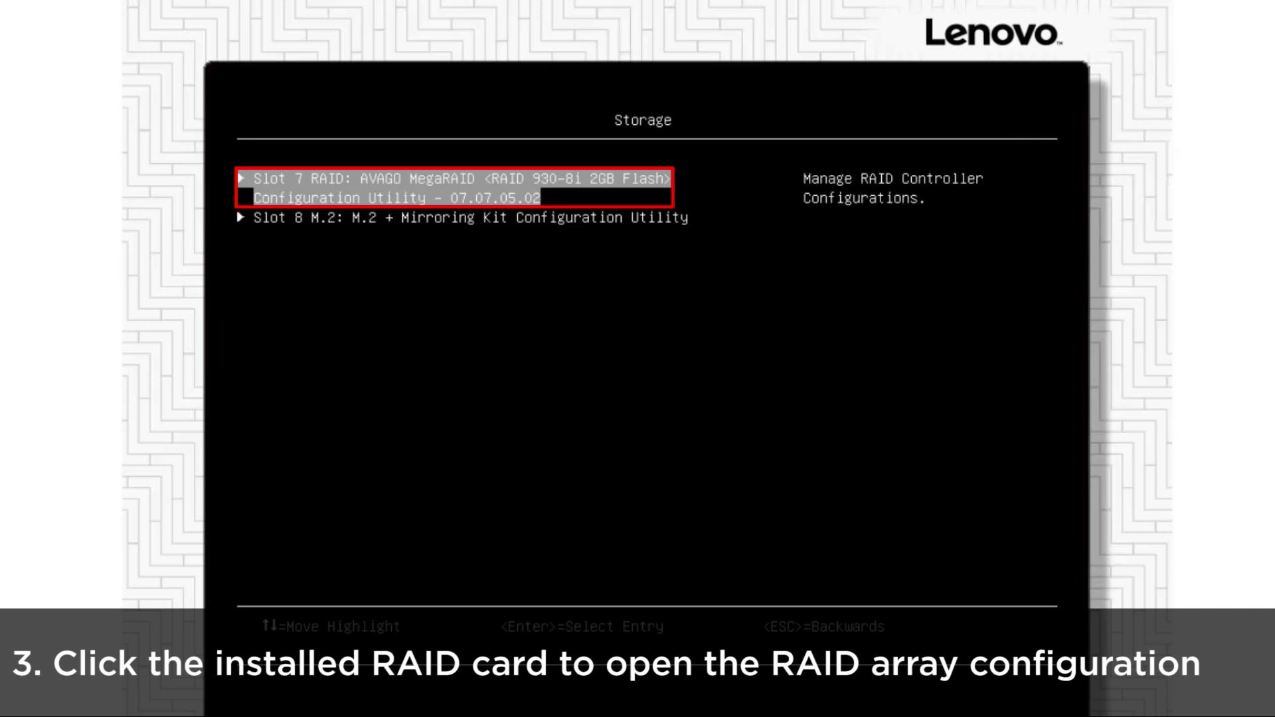
key(Return)
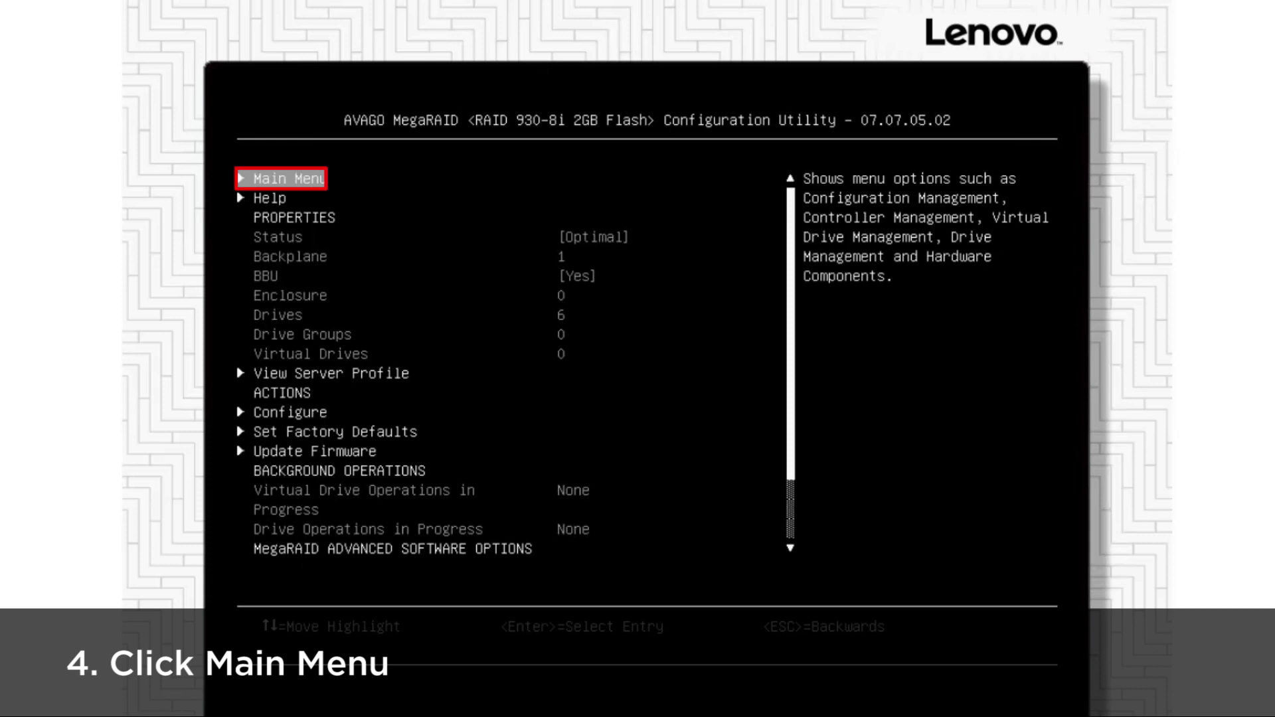
Check Drive Management for five Unconfigured Good drives and one JBOD, then return to Main Menu.
key(Return)
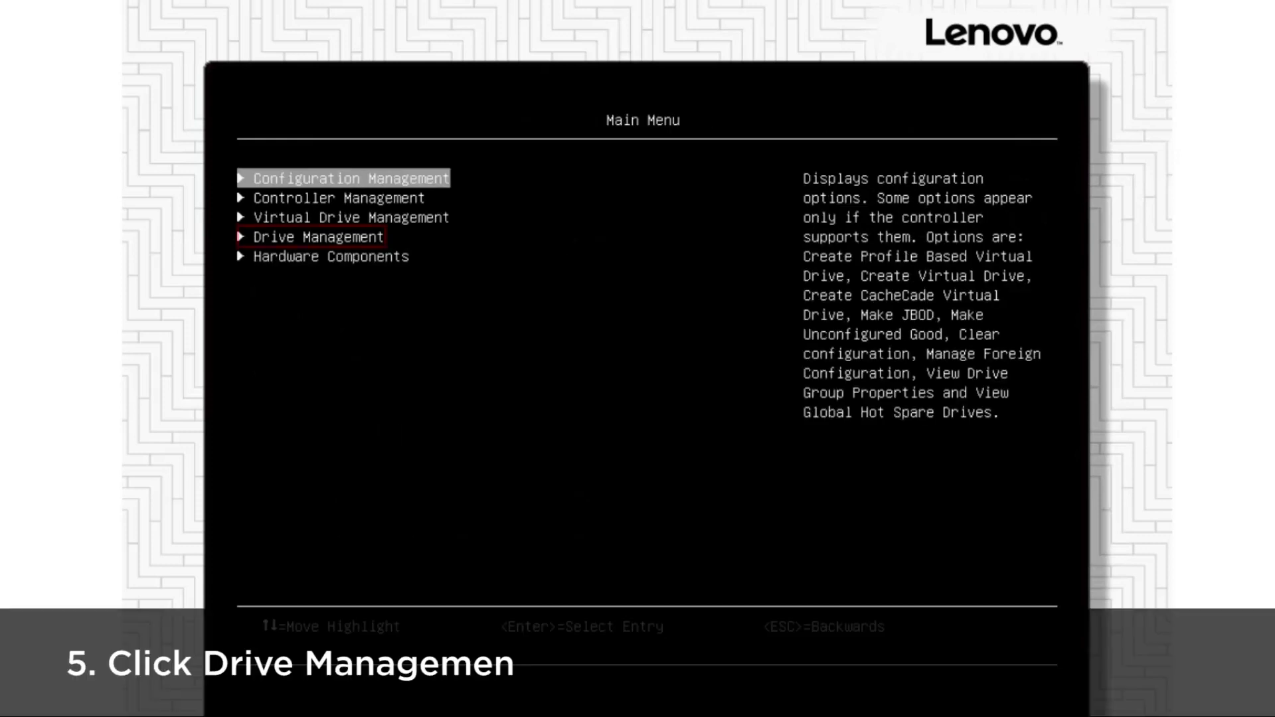
key(Down)
key(Down)
key(Down)
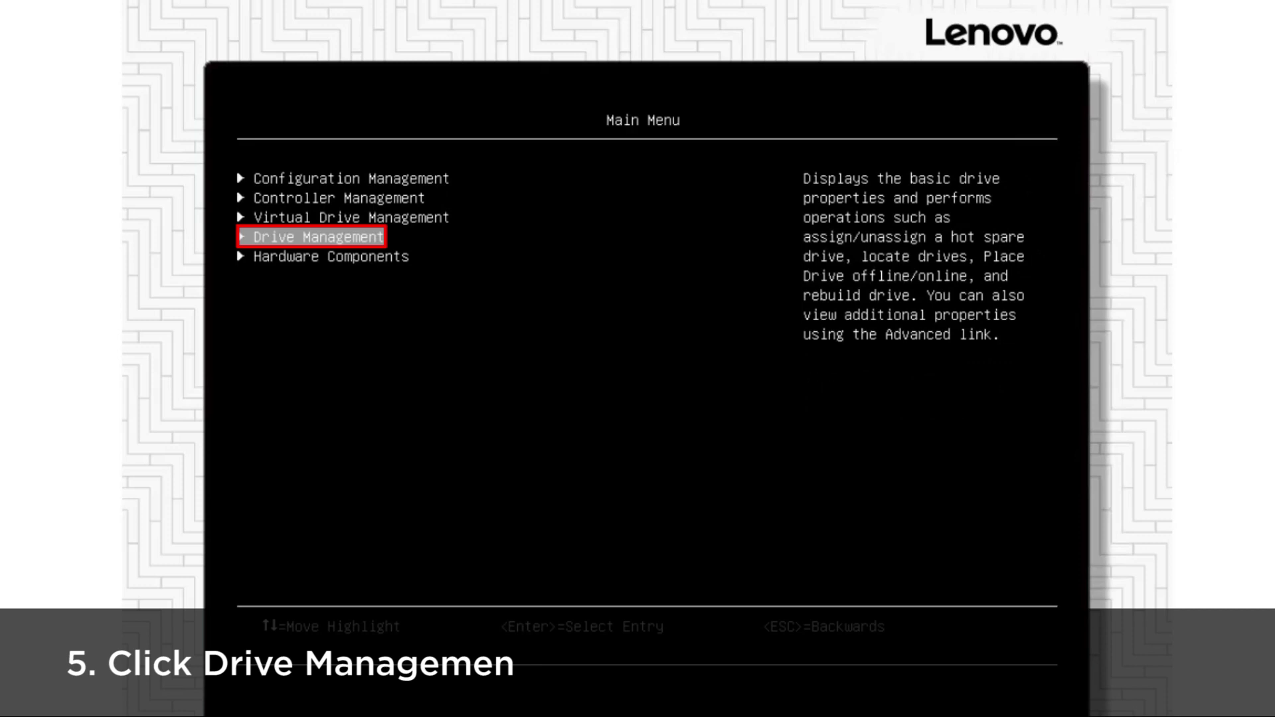
key(Return)
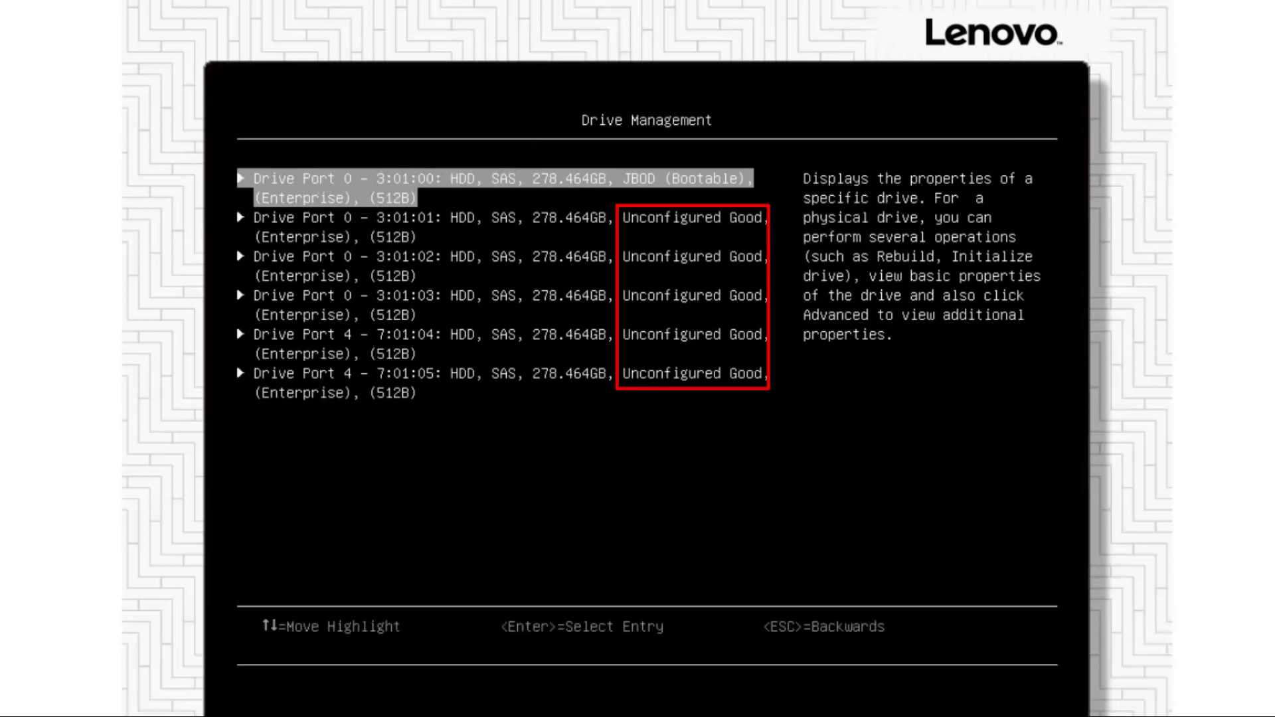
key(Down)
key(Down)
key(Down)
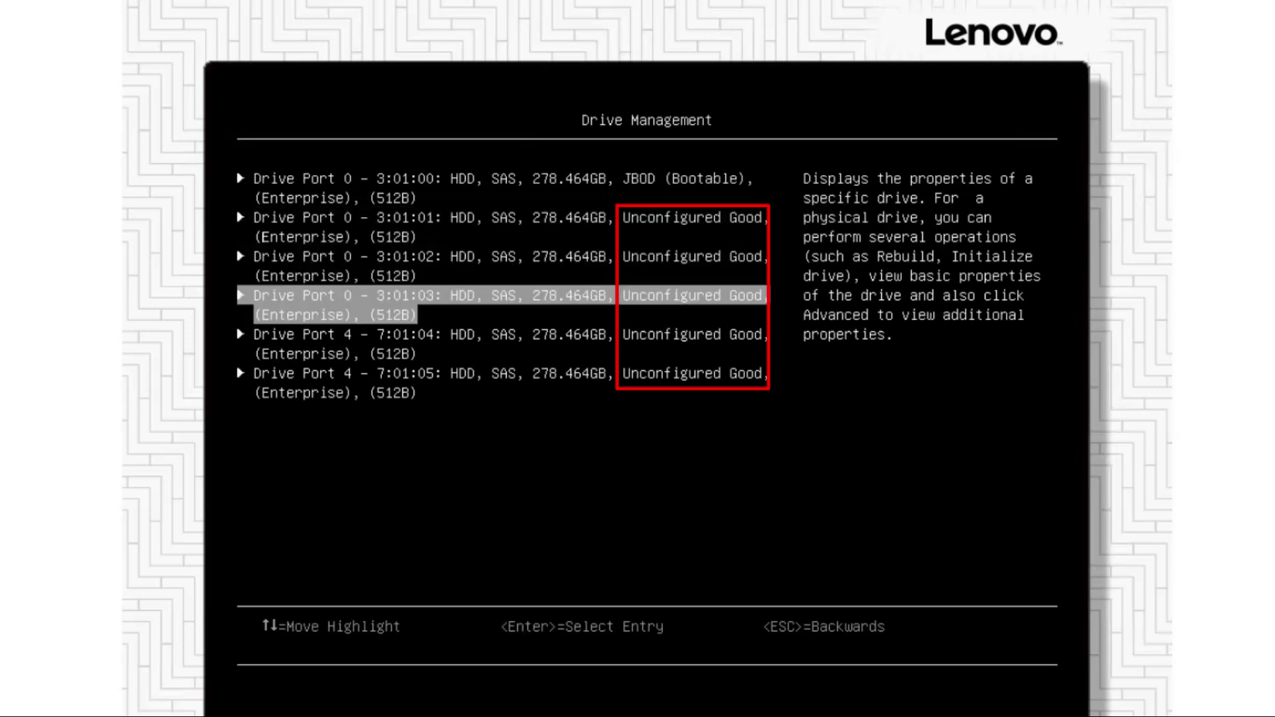
key(Down)
key(Down)
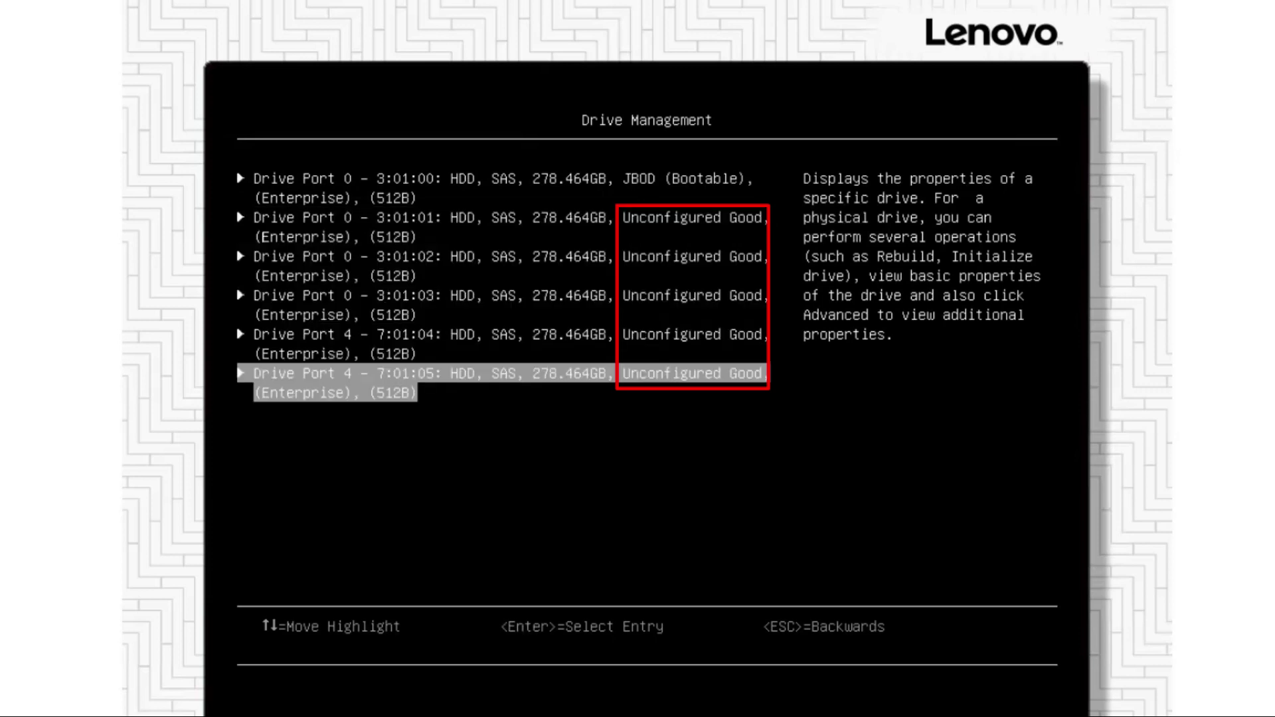
key(Escape)
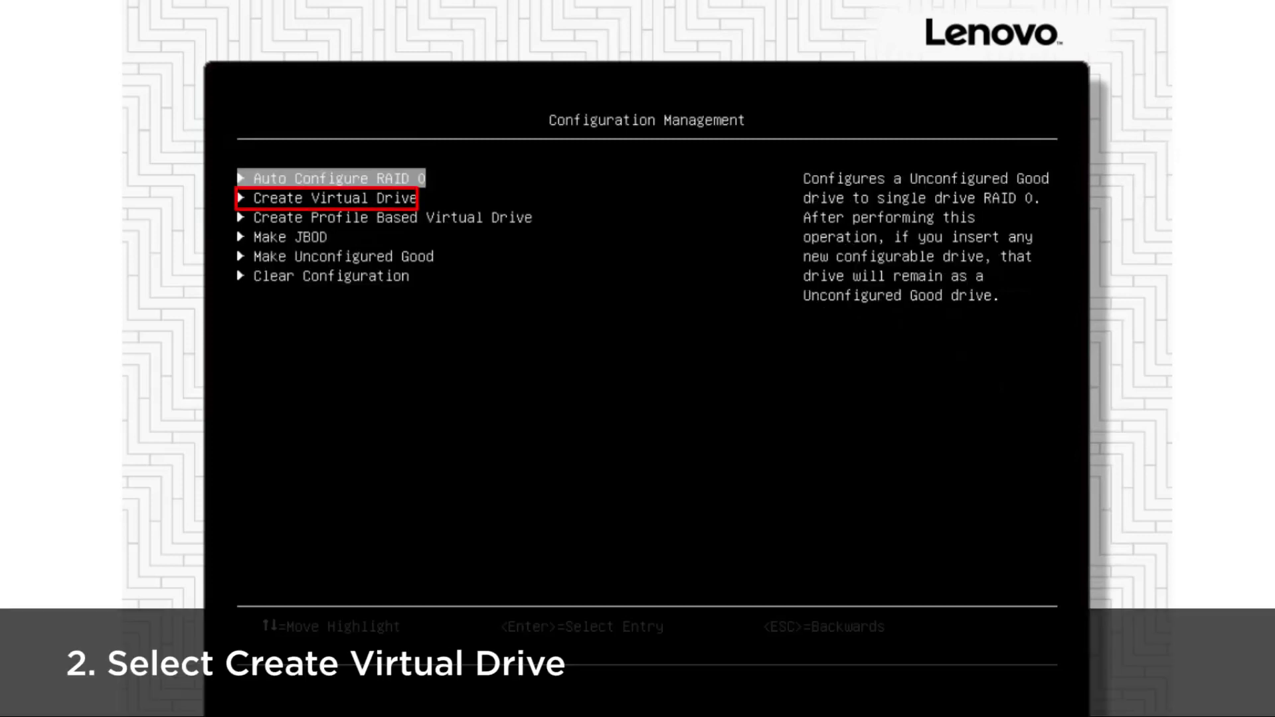
Start Create Virtual Drive from Configuration Management.
key(Down)
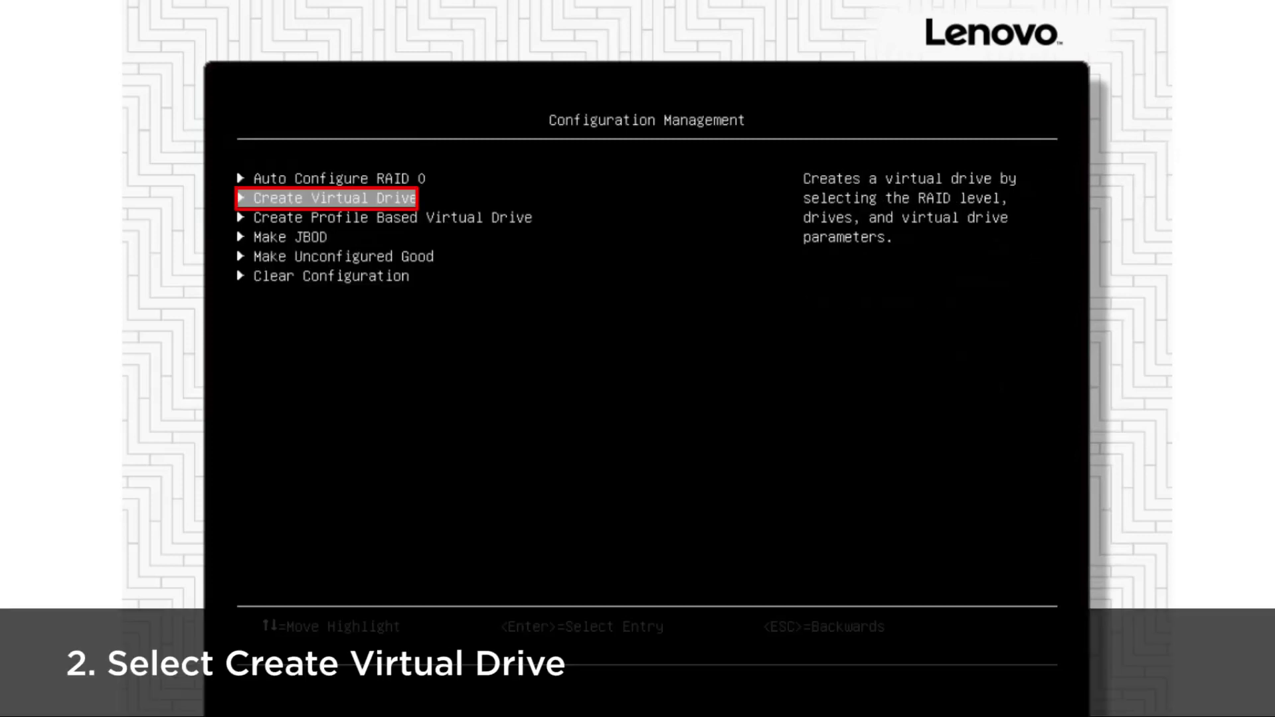
key(Return)
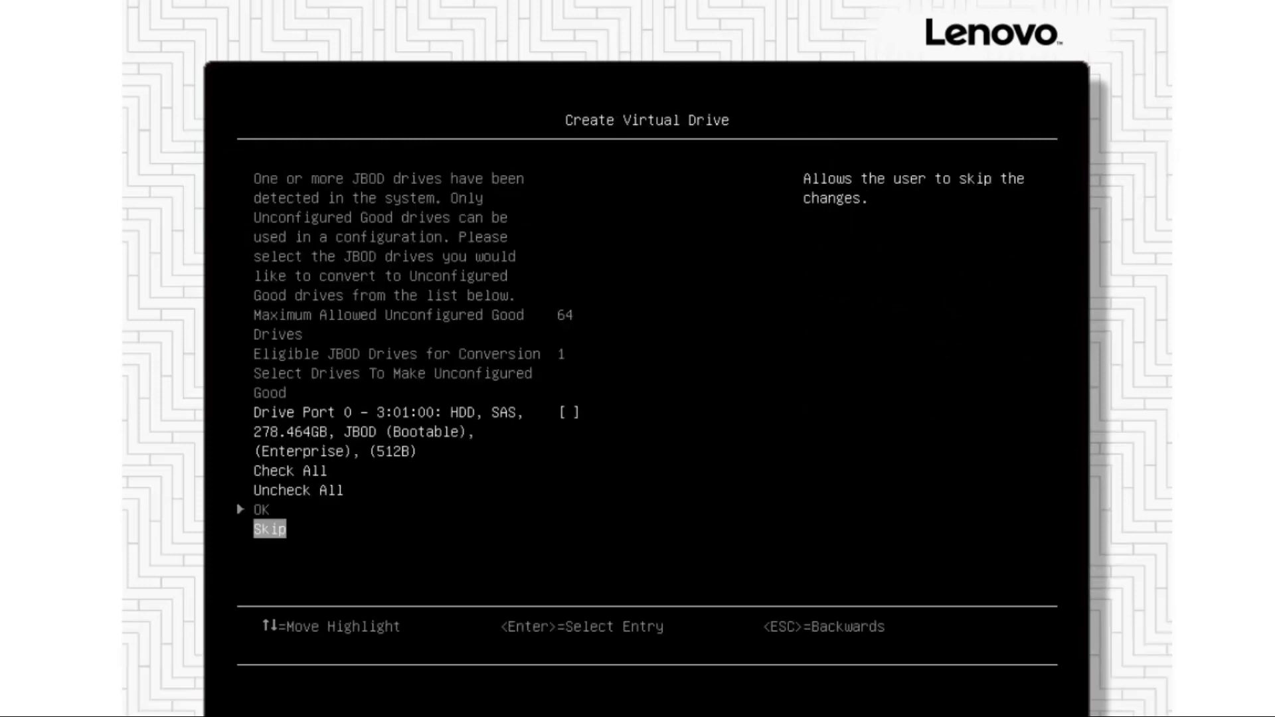
Skip the JBOD conversion and change the RAID level from RAID 0 to RAID1.
key(Return)
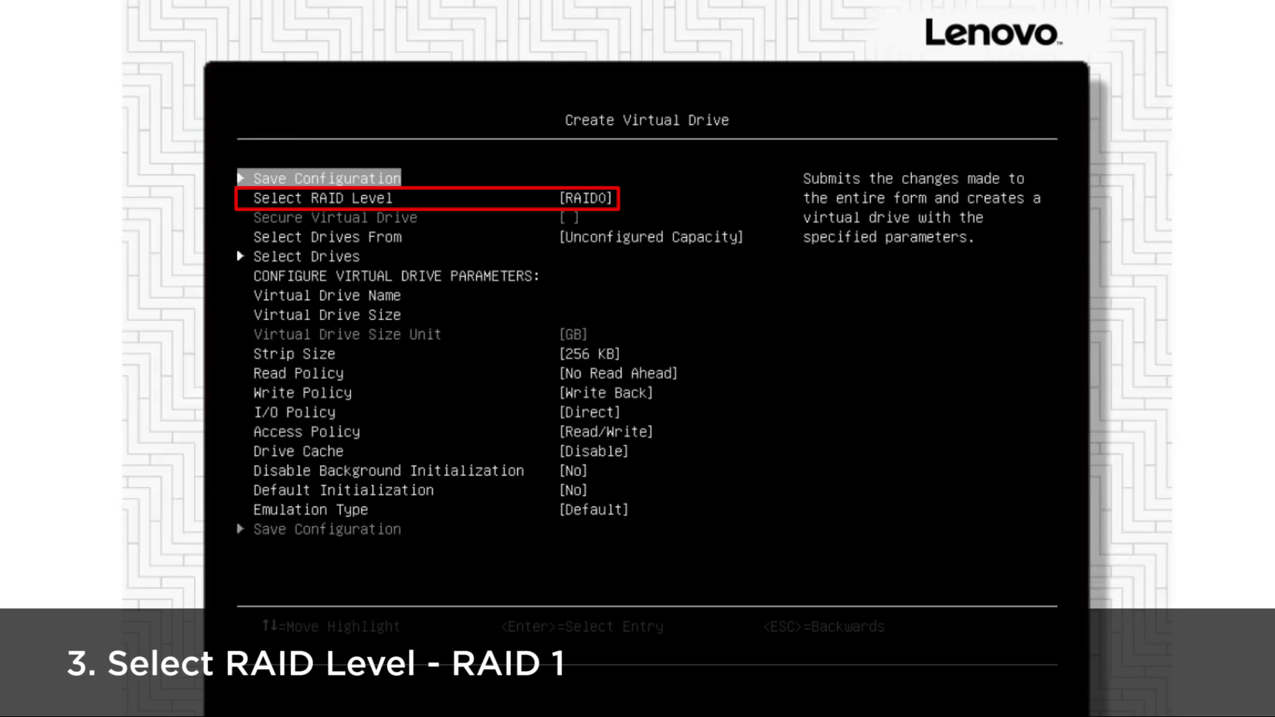
key(Down)
key(Return)
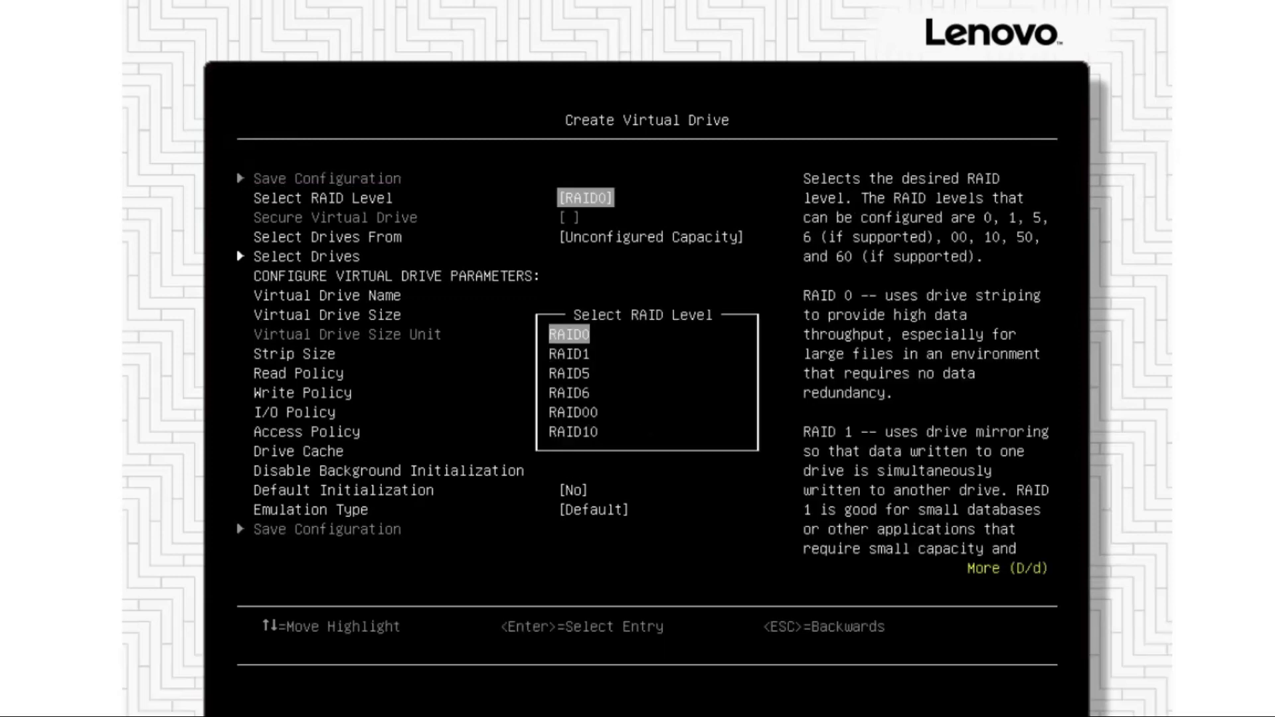
key(Down)
key(Return)
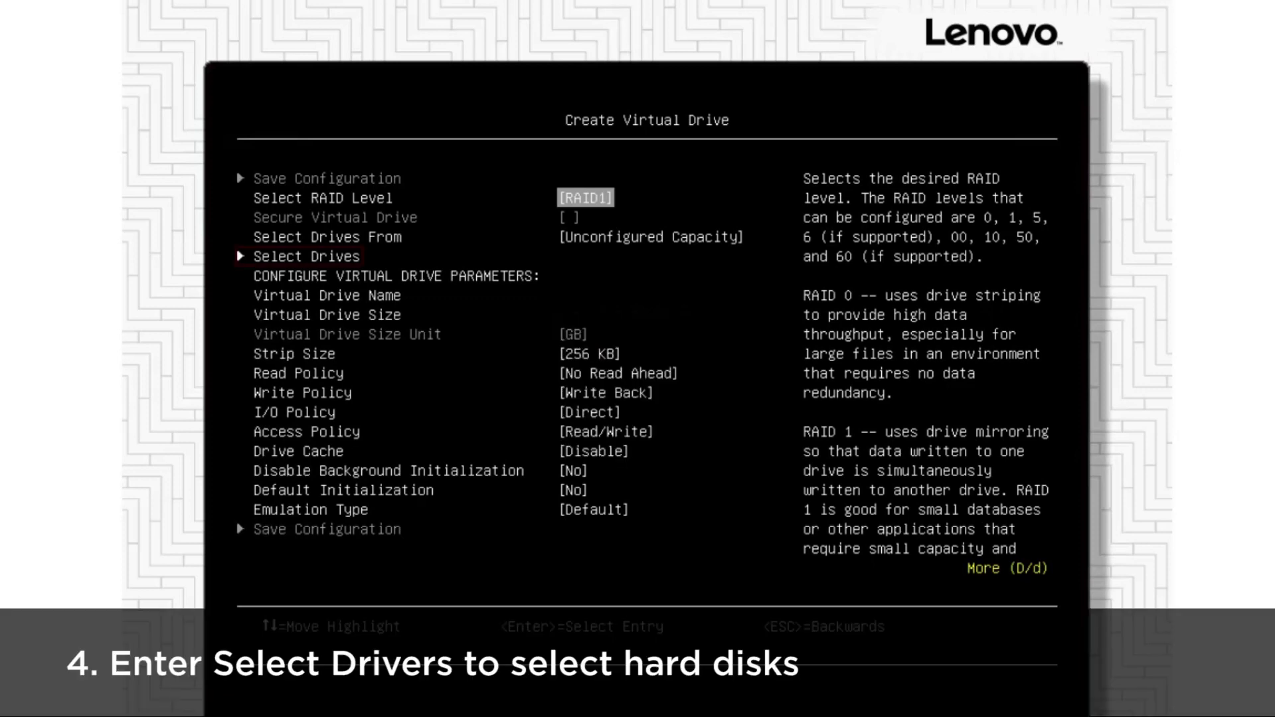
key(Down)
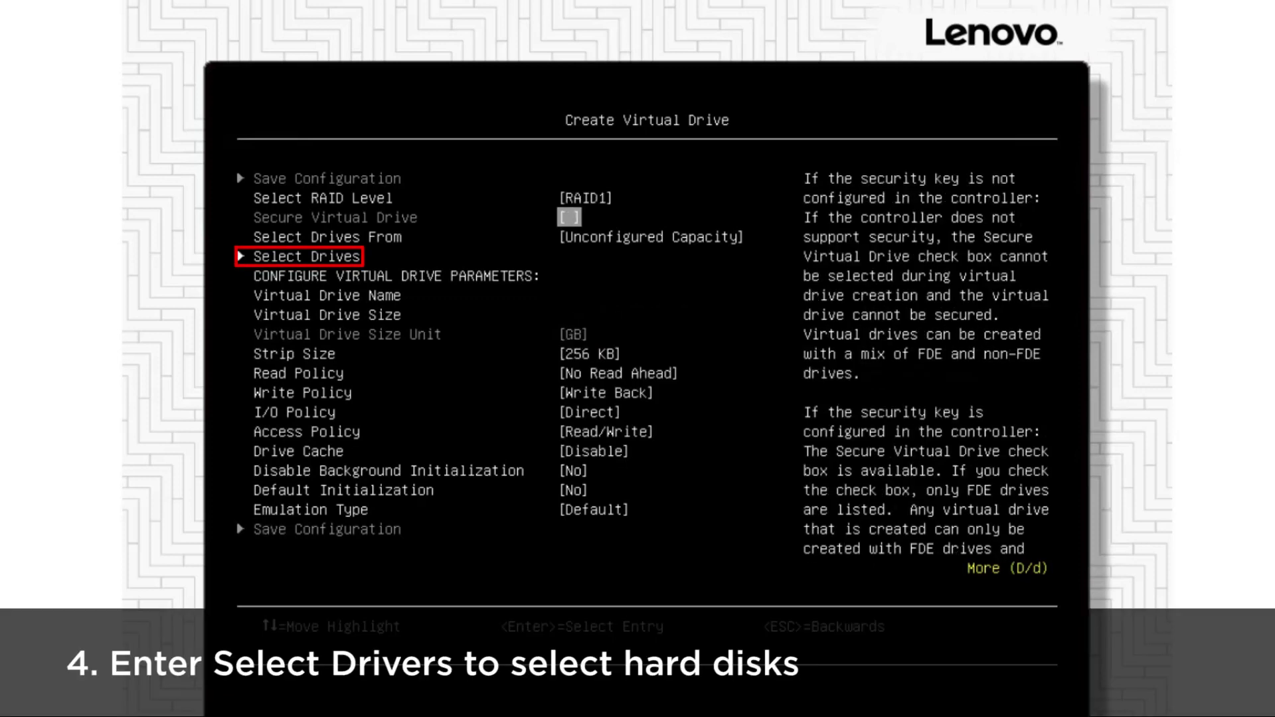
Filter the member drive choices to media type HDD and interface type SAS.
key(Down)
key(Down)
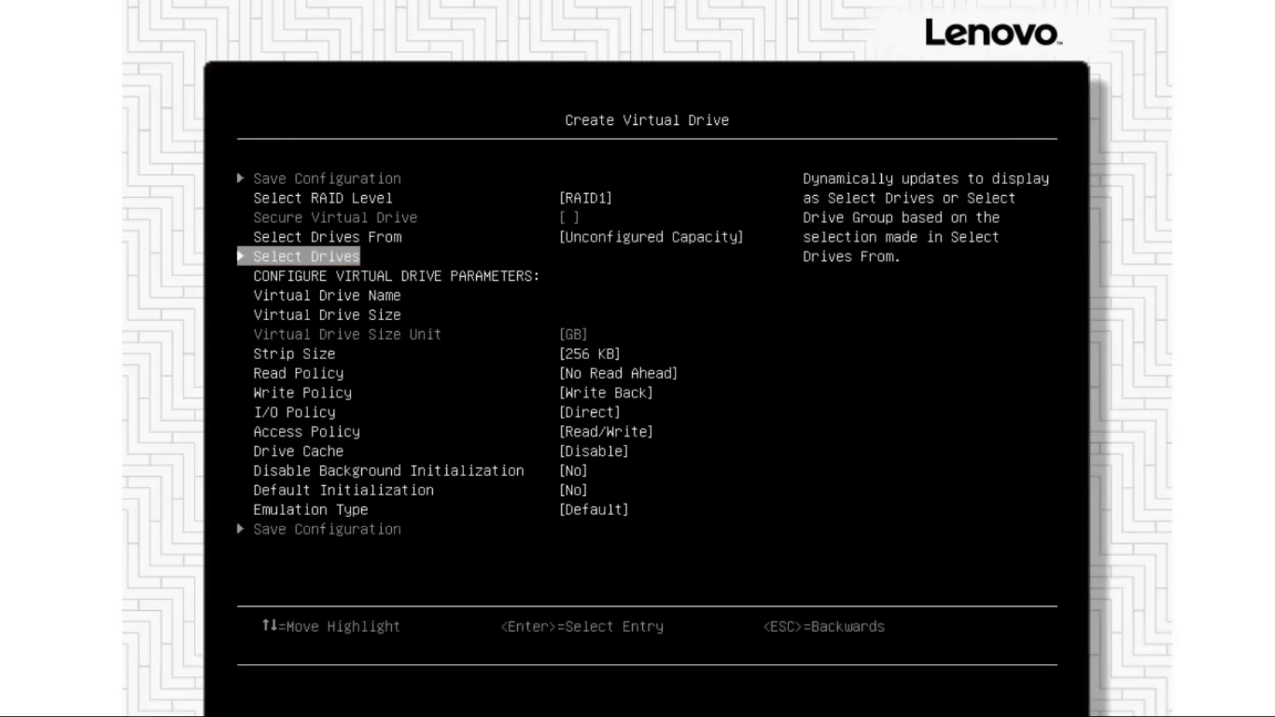
key(Return)
key(Down)
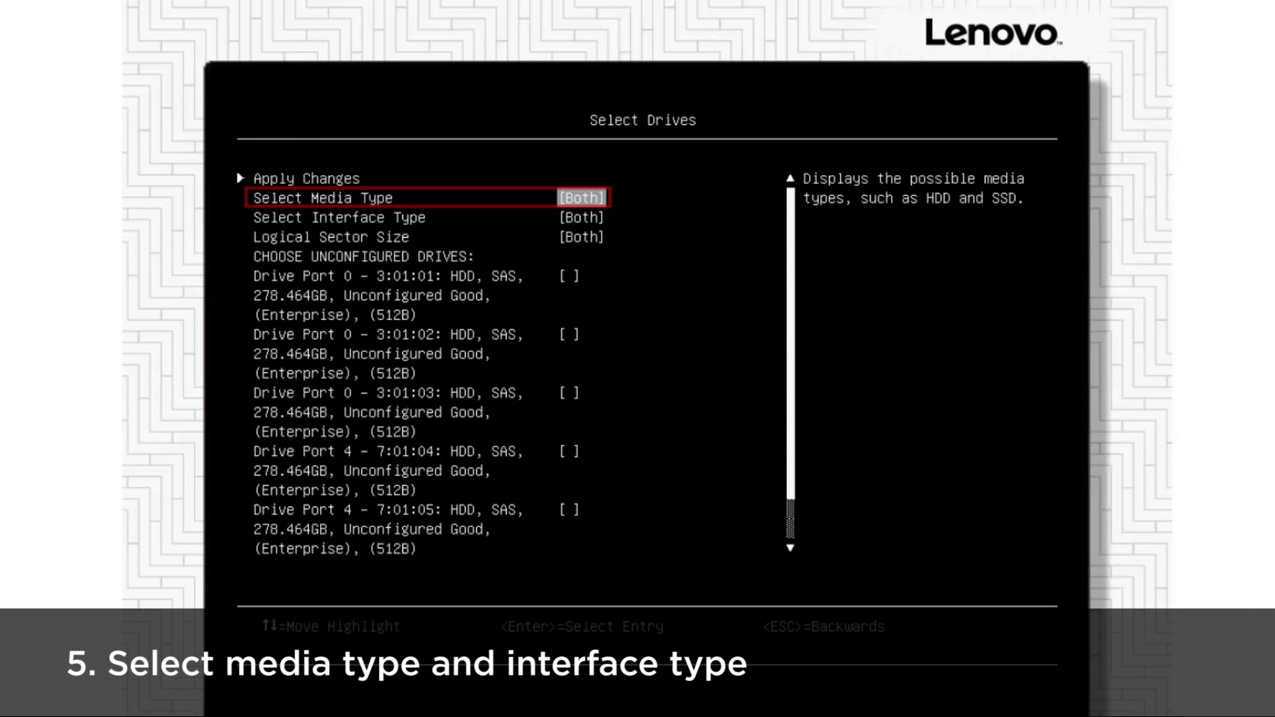
key(Return)
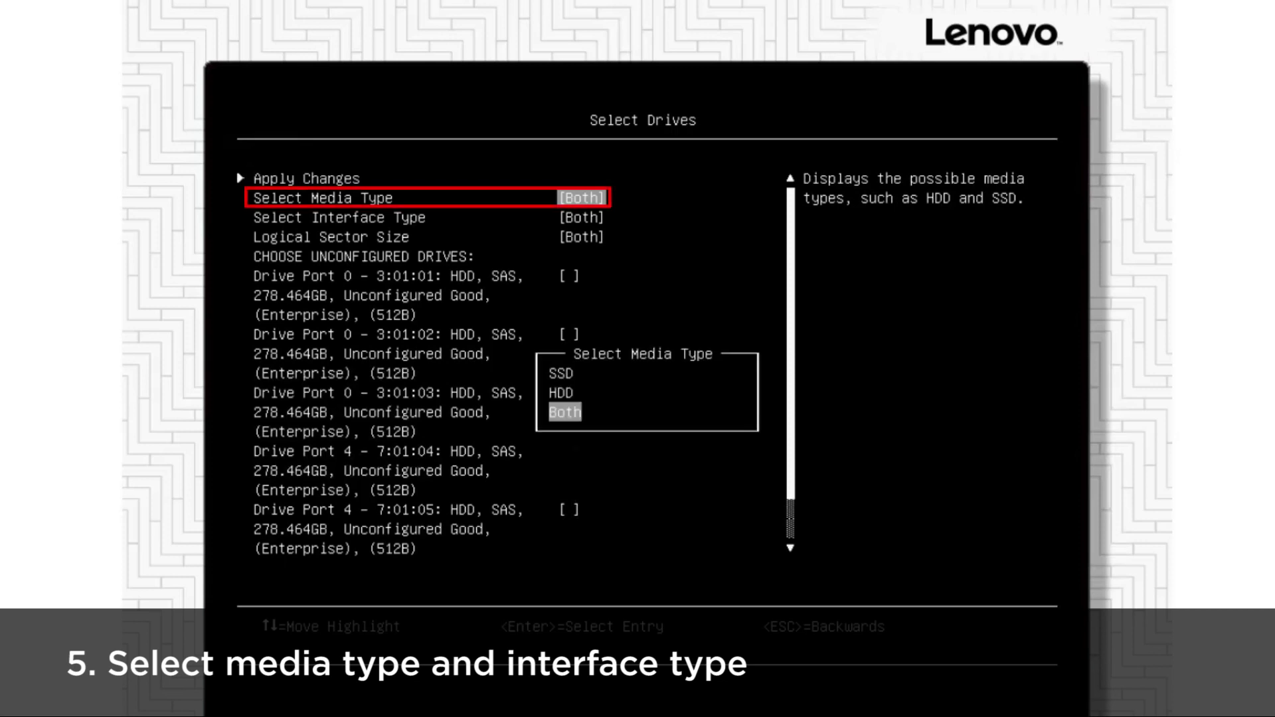
key(Up)
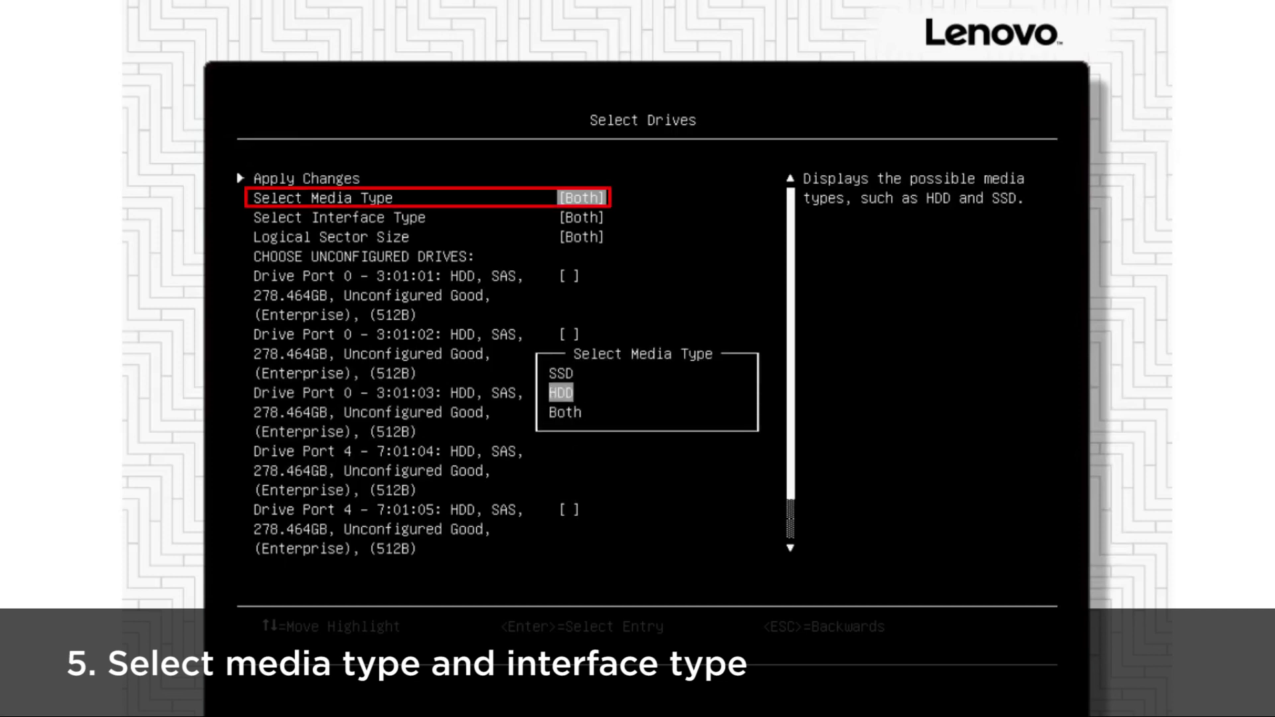
key(Return)
key(Down)
key(Return)
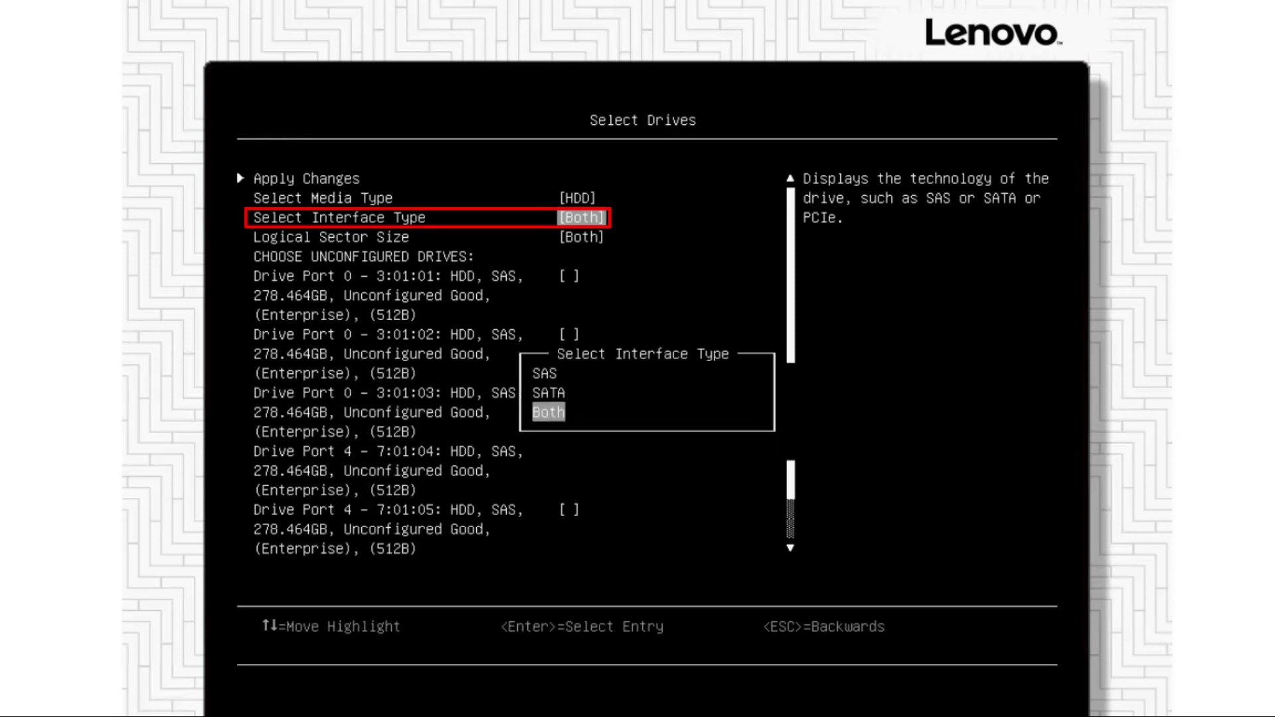
key(Up)
key(Up)
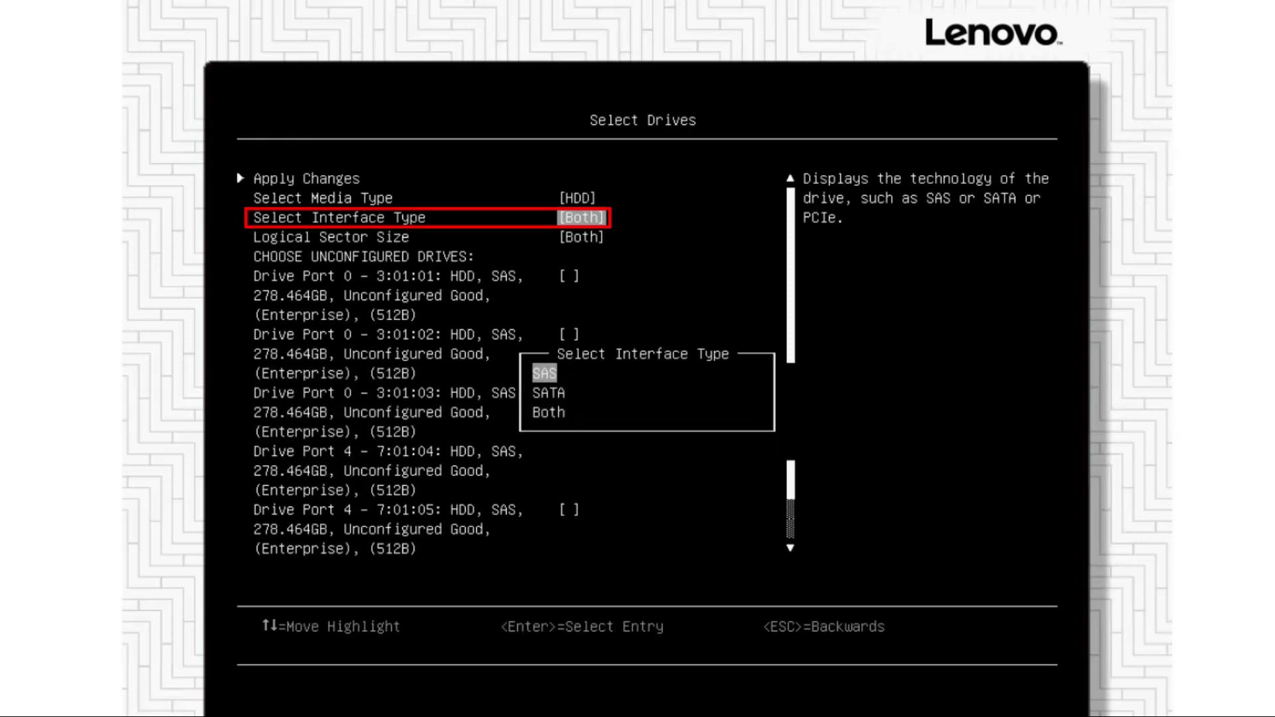
key(Return)
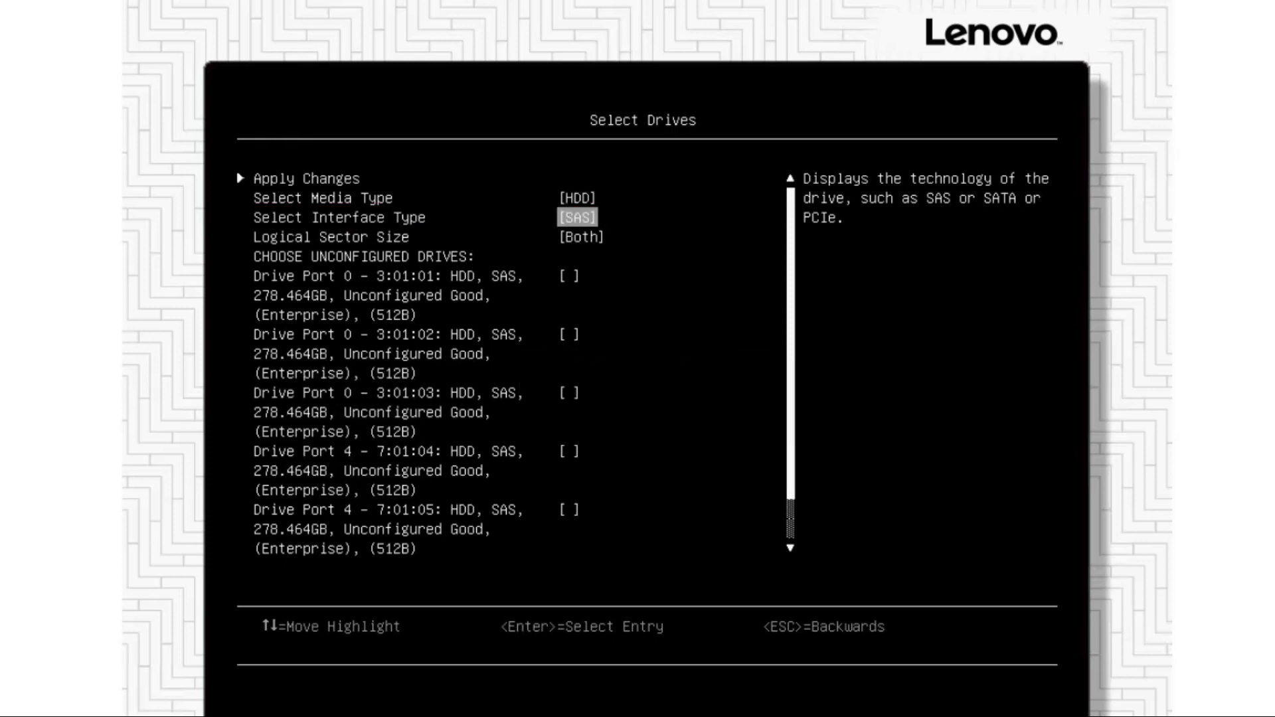
Check drives 3:01:01 and 3:01:02 and apply the selection.
key(Down)
key(Down)
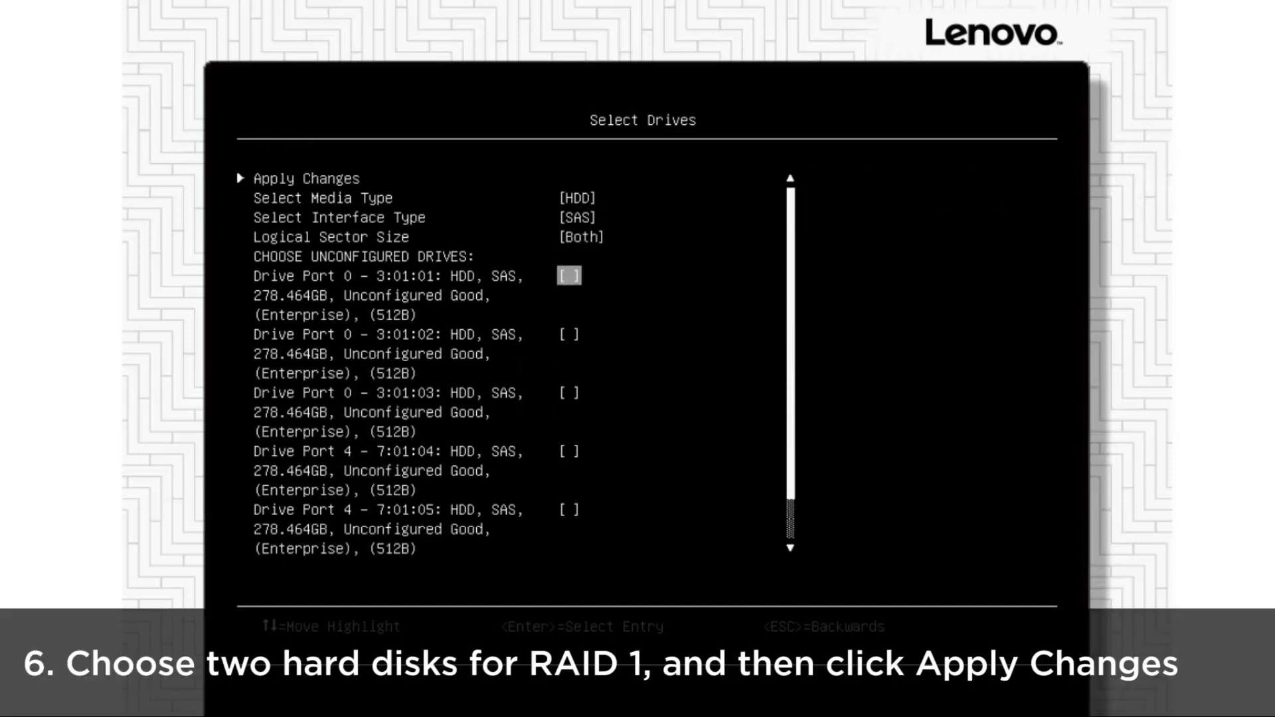
key(Return)
key(Down)
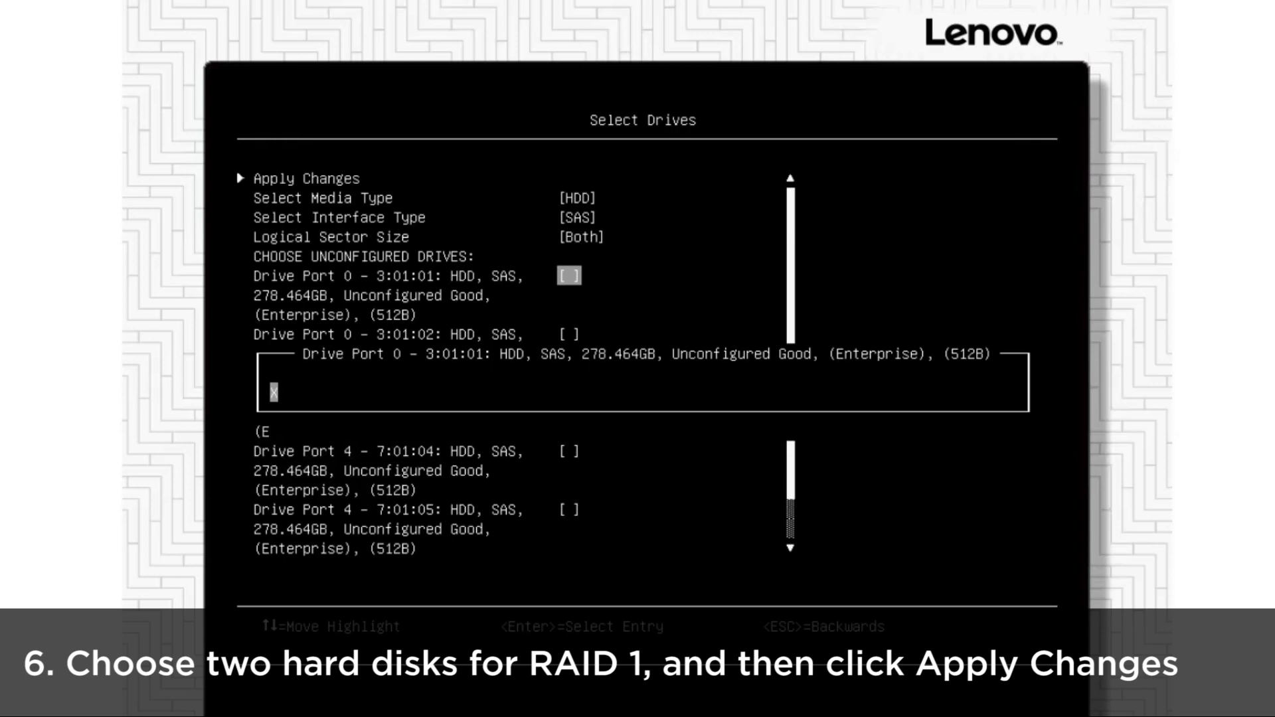
key(Return)
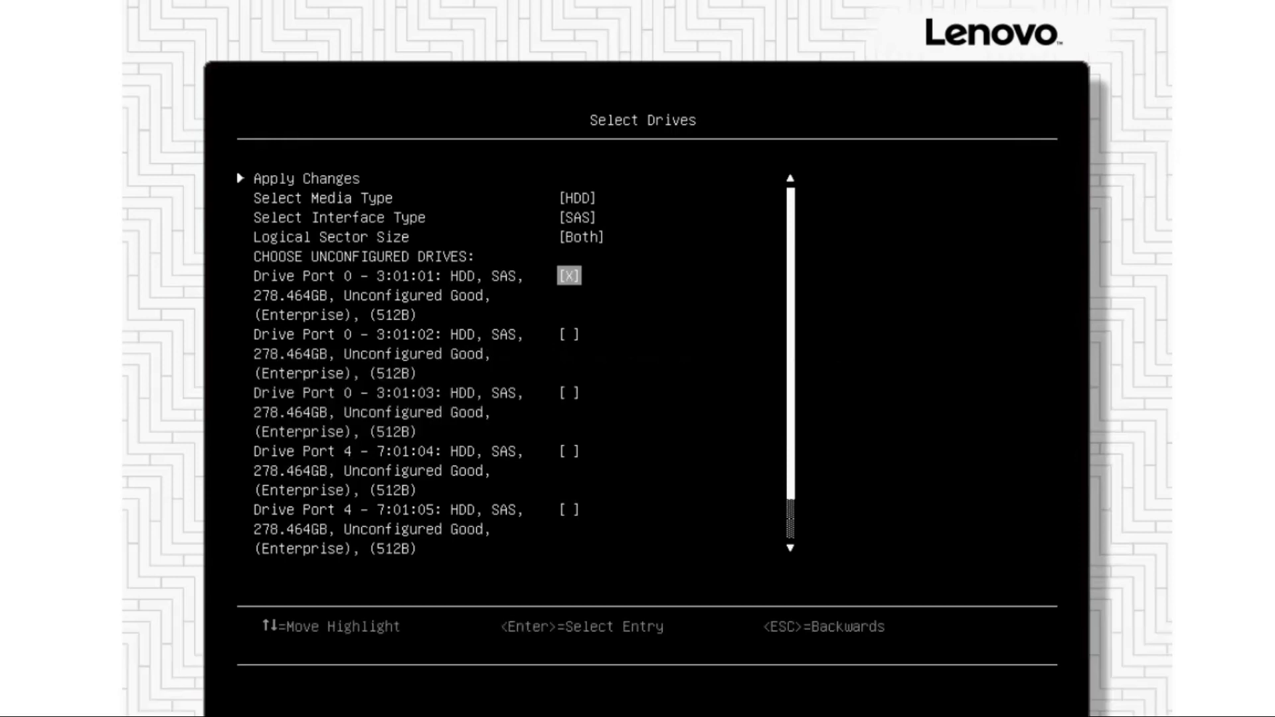
key(Down)
key(Return)
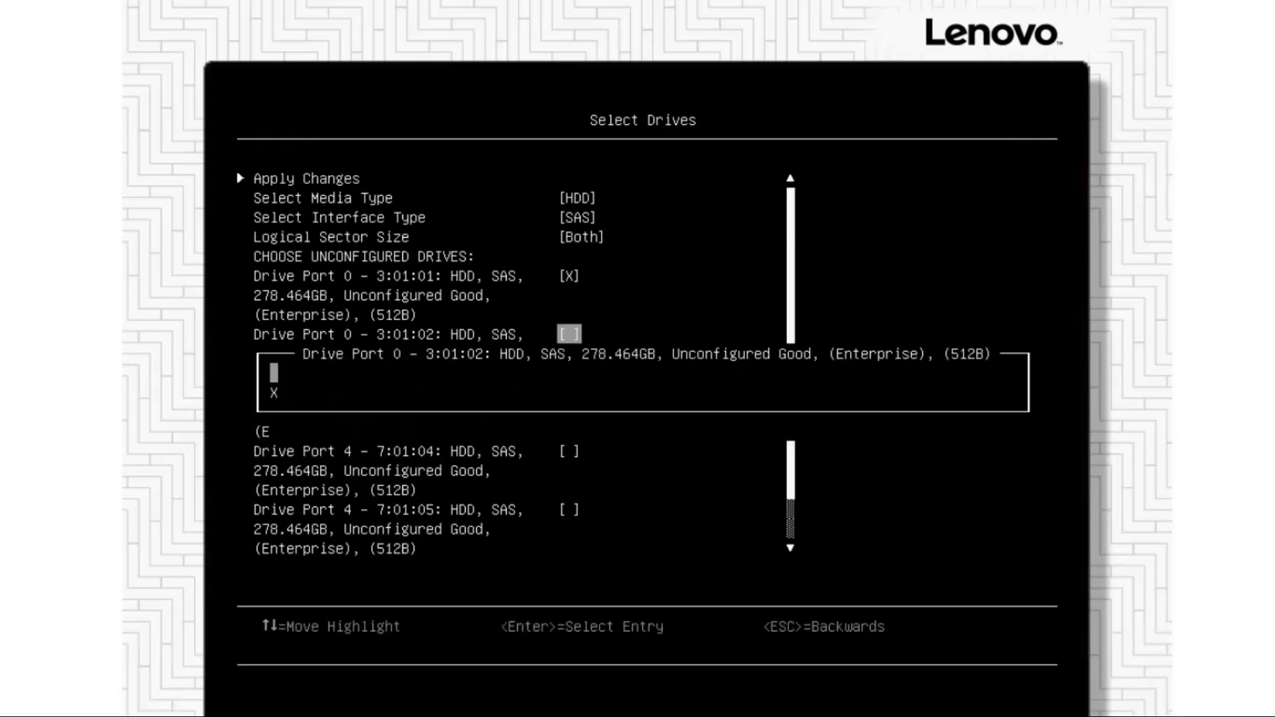
key(Down)
key(Return)
key(Up)
key(Up)
key(Up)
key(Up)
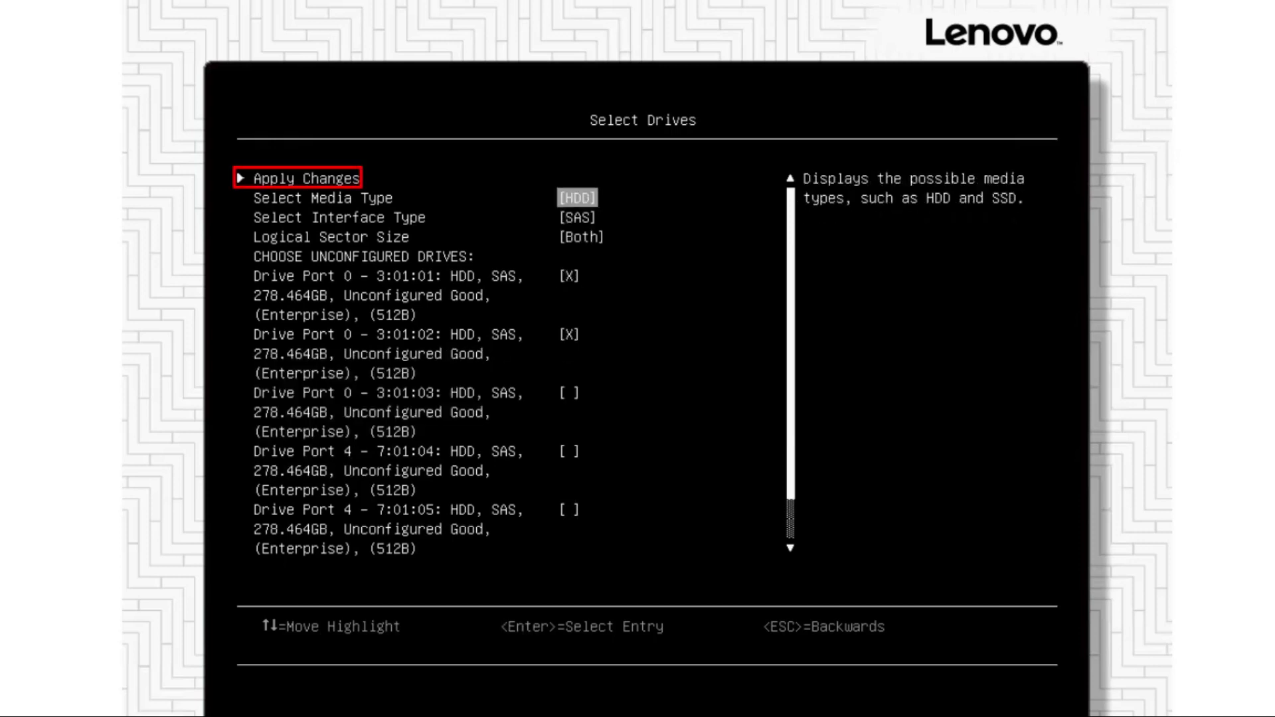
key(Up)
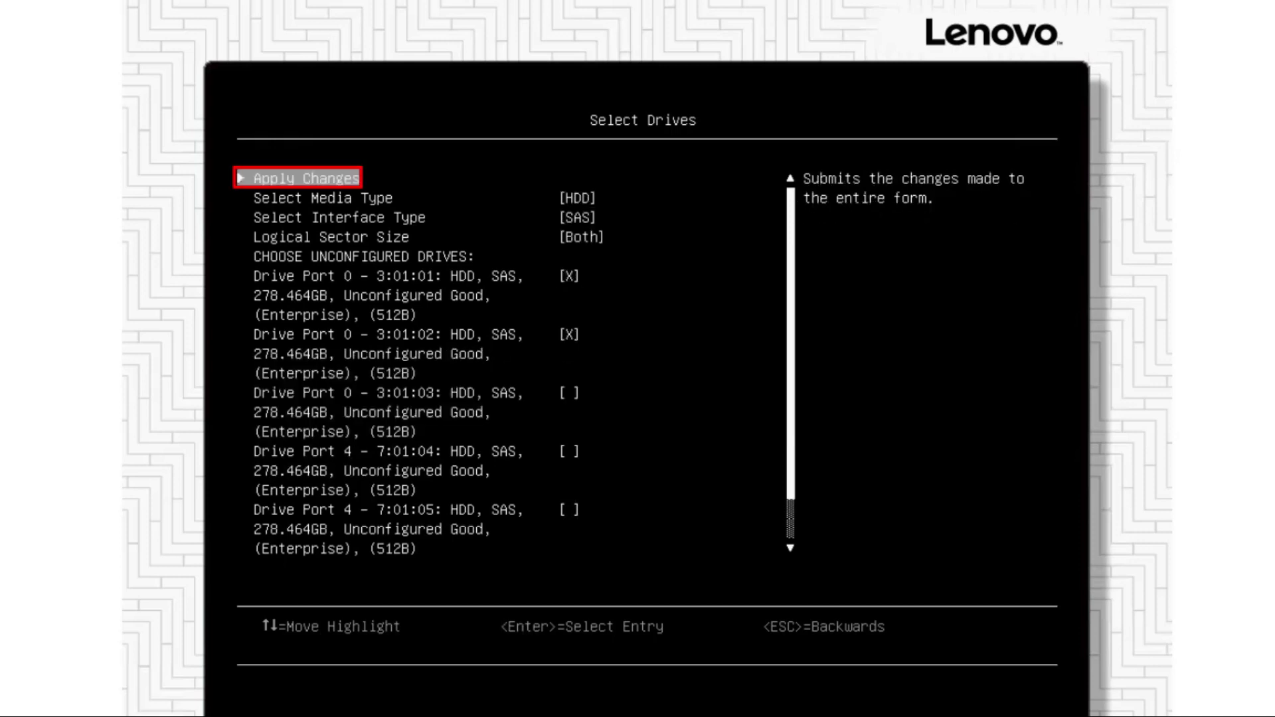
key(Return)
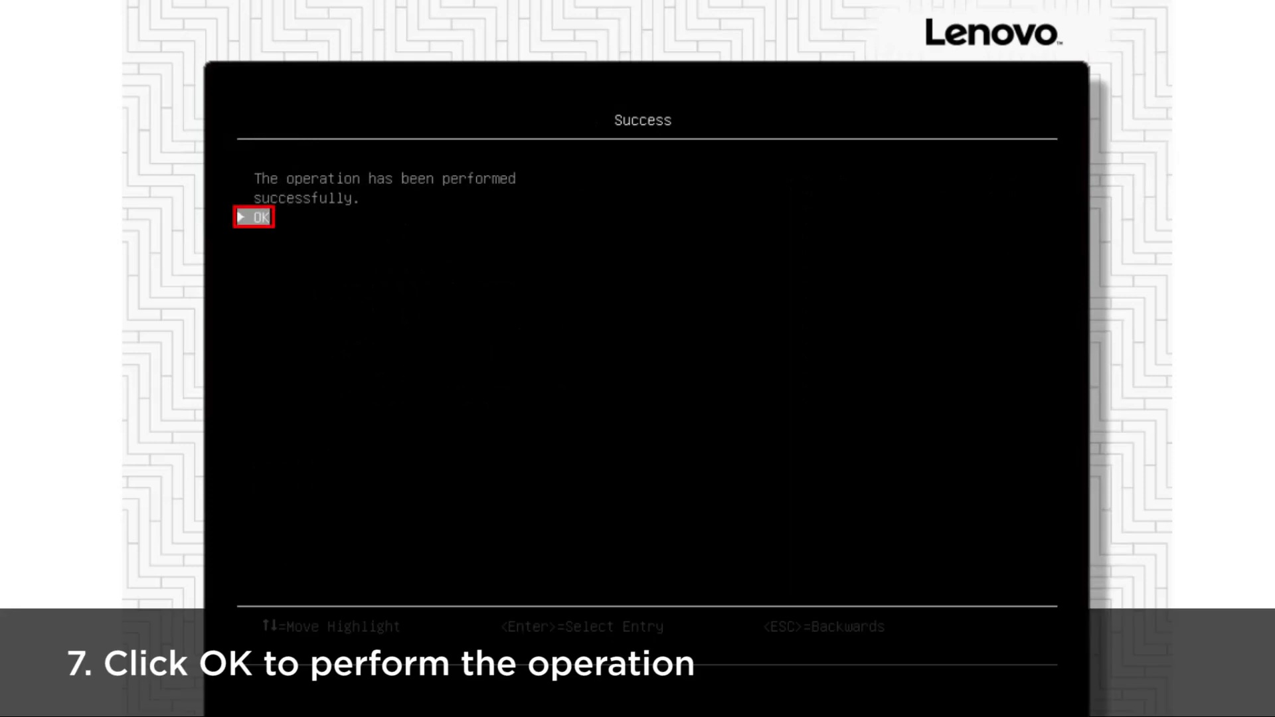
Dismiss the success message, verify RAID1 and 278.464 GB size, and save the configuration.
key(Return)
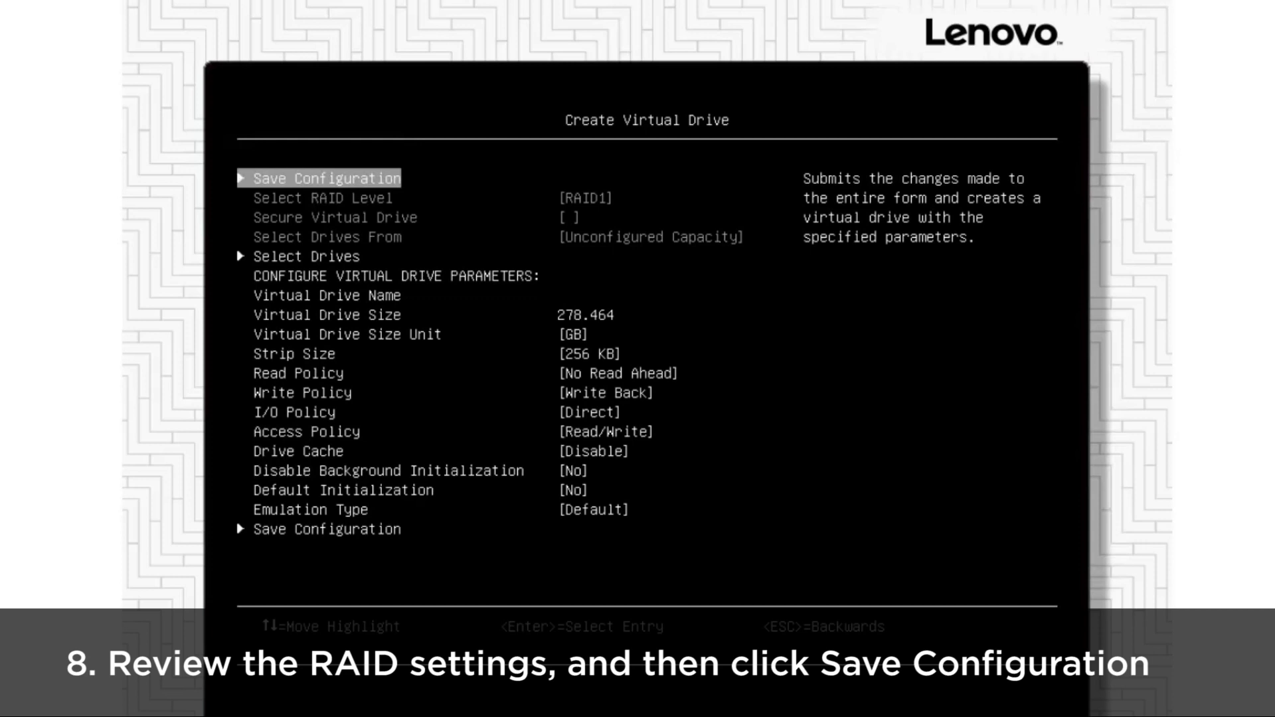
key(Down)
key(Down)
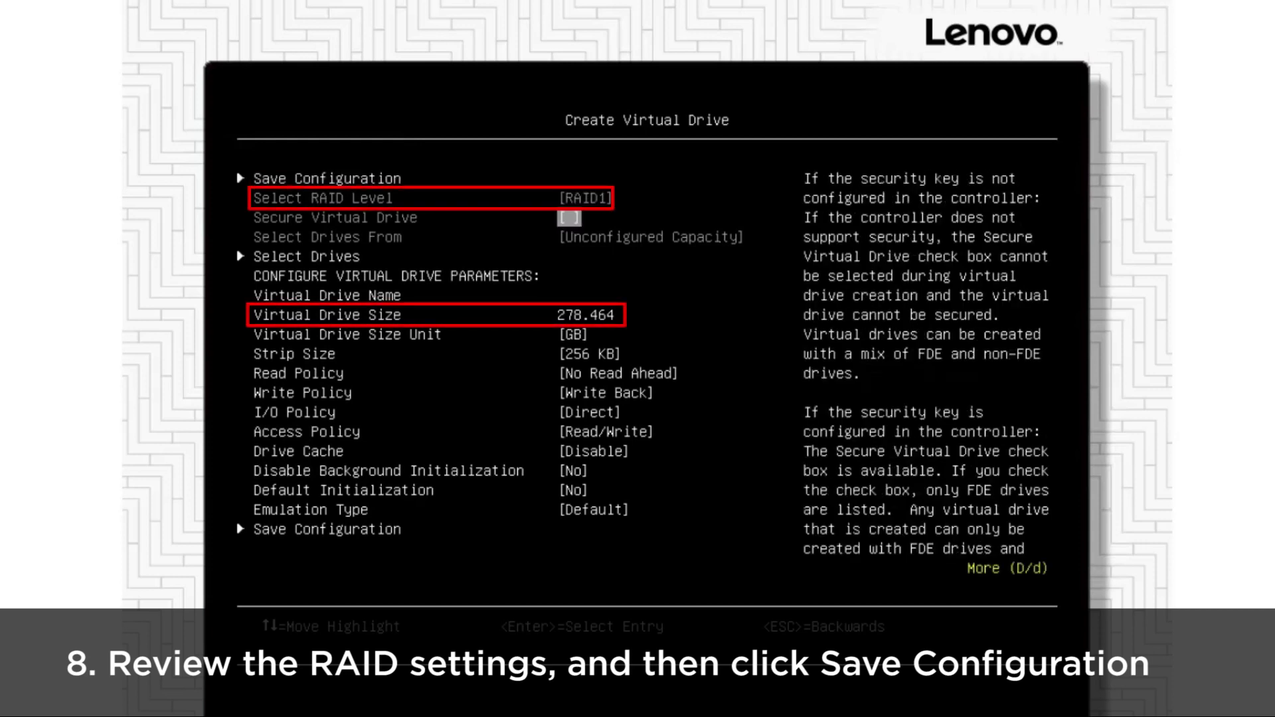
key(Down)
key(Down)
key(Down)
key(Down)
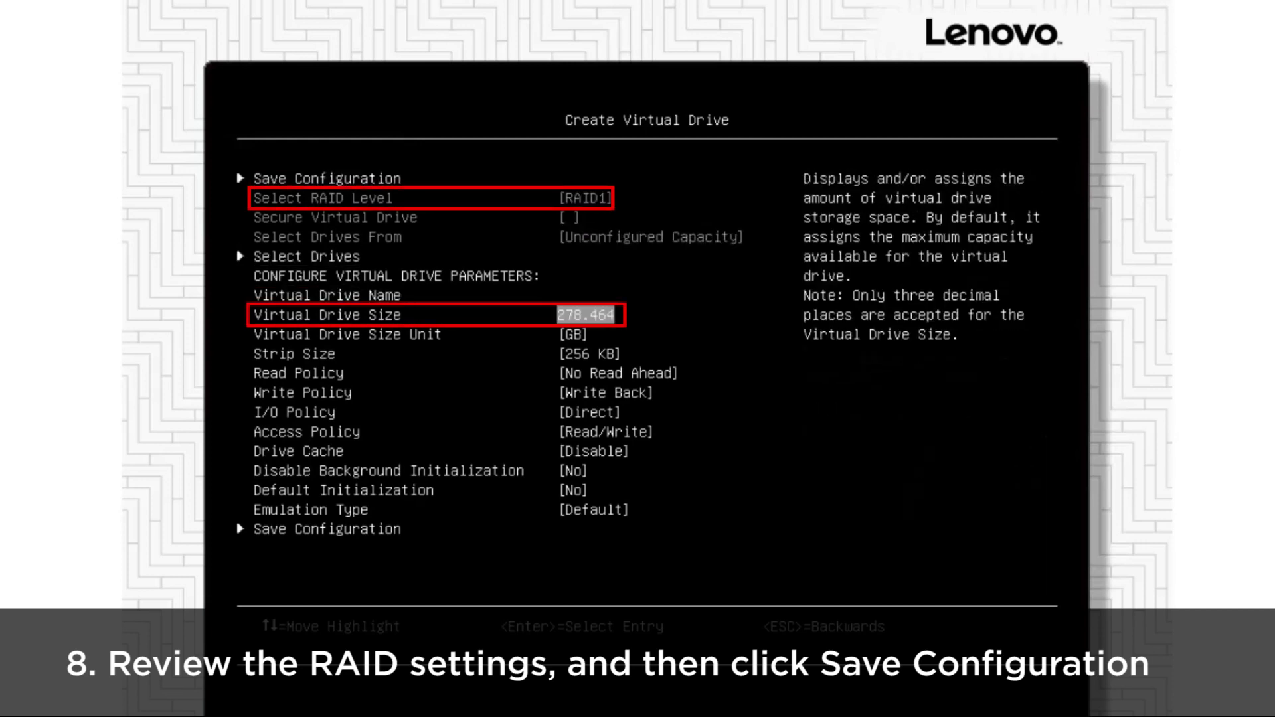
key(Down)
key(Down)
key(Down)
key(Down)
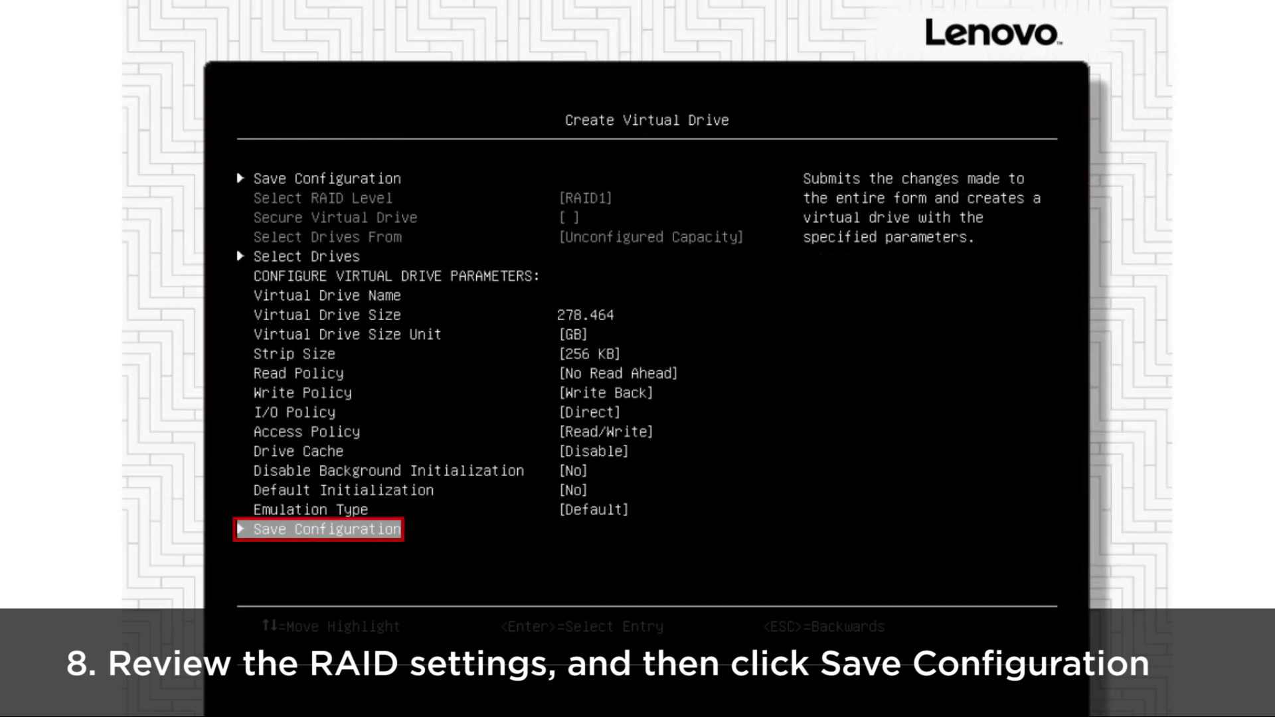
key(Return)
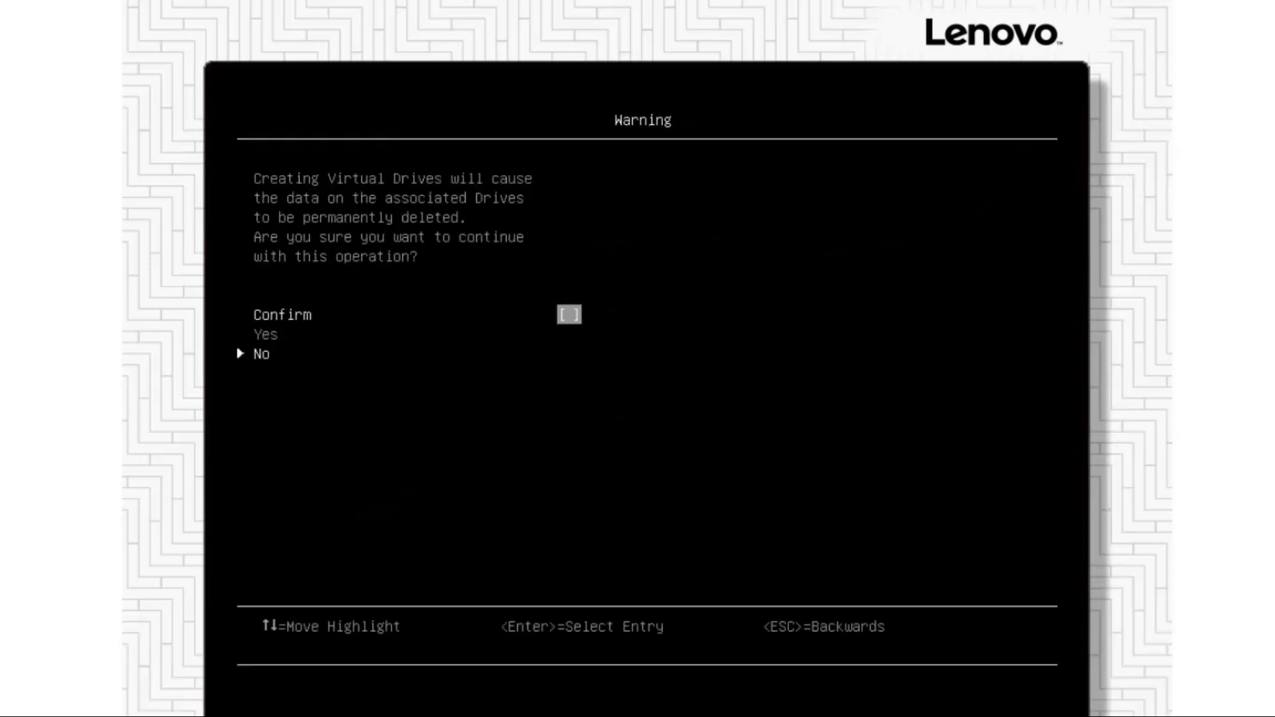
Check Confirm on the data-loss warning, answer Yes, and dismiss the success message.
key(Return)
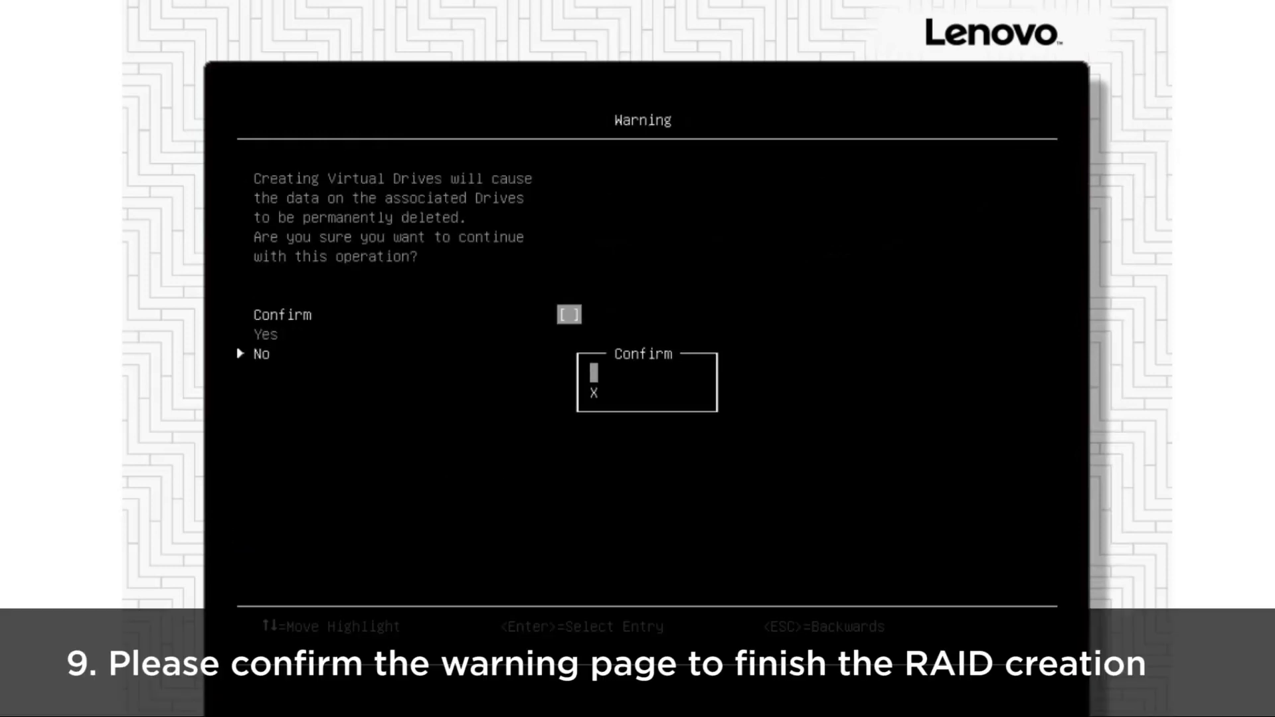
key(Down)
key(Return)
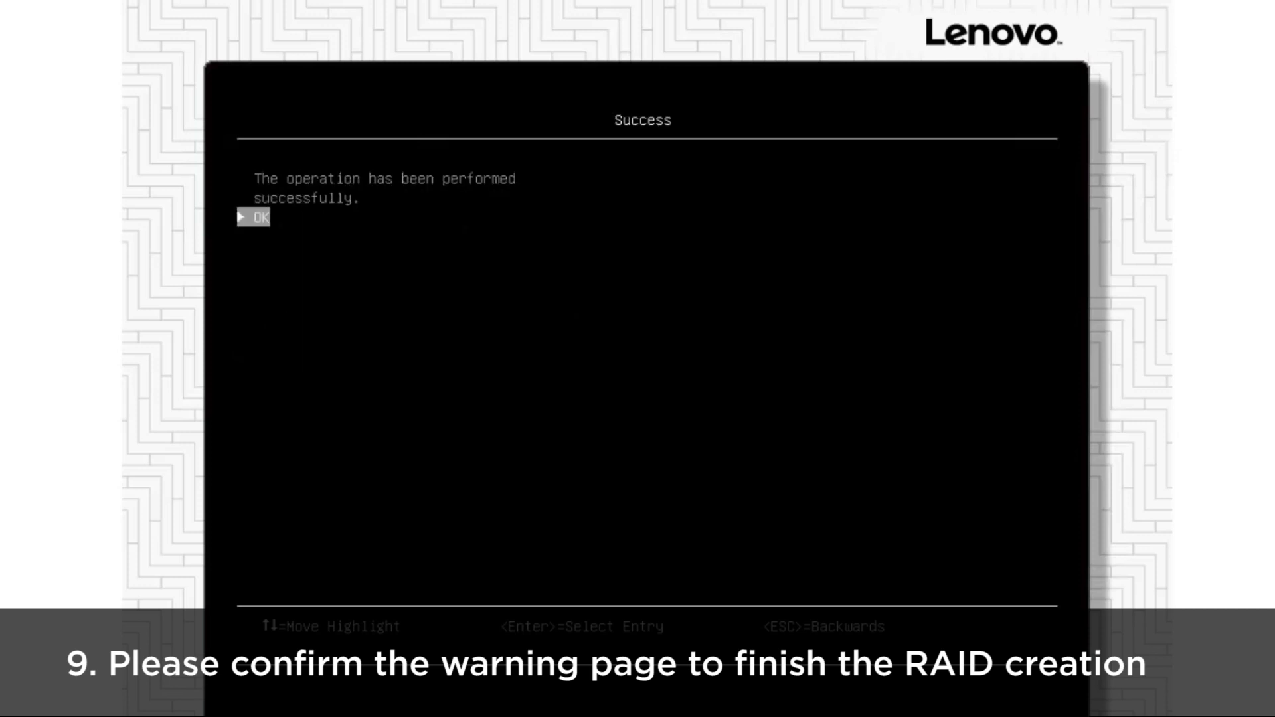
key(Return)
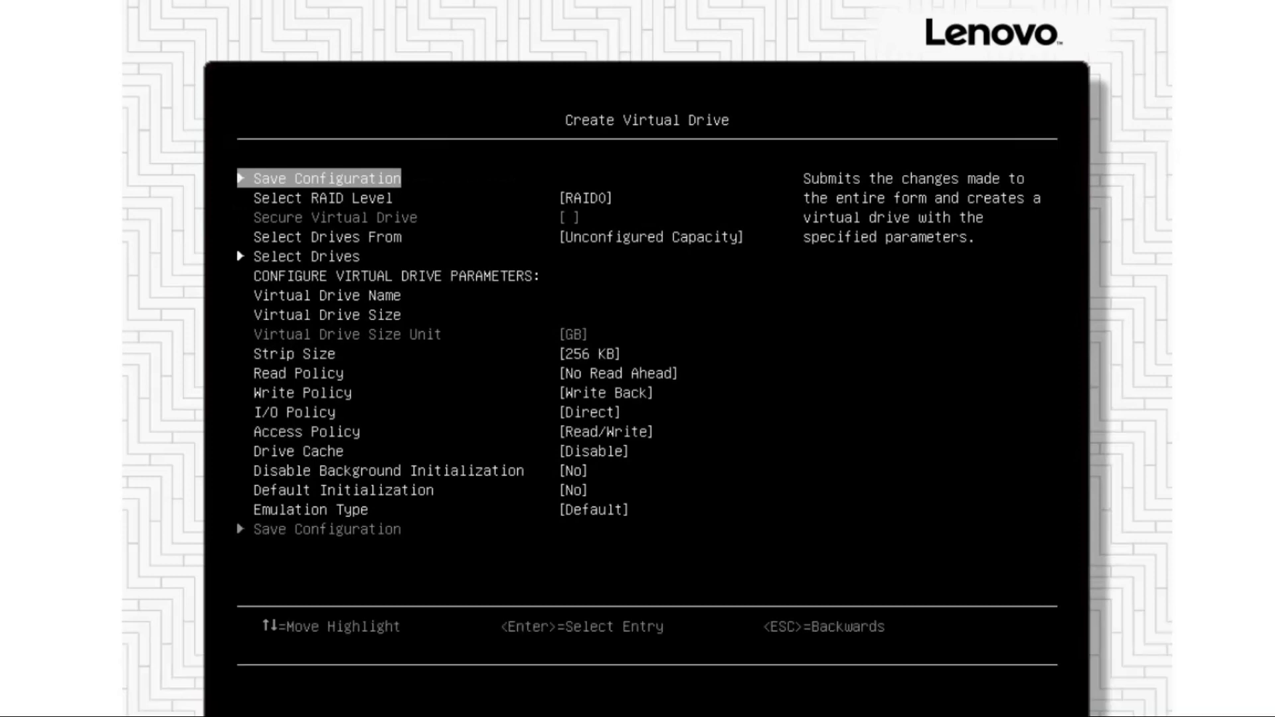
Go back to Main Menu and open Virtual Drive Management to find the Optimal 278.464 GB RAID1 drive.
key(Escape)
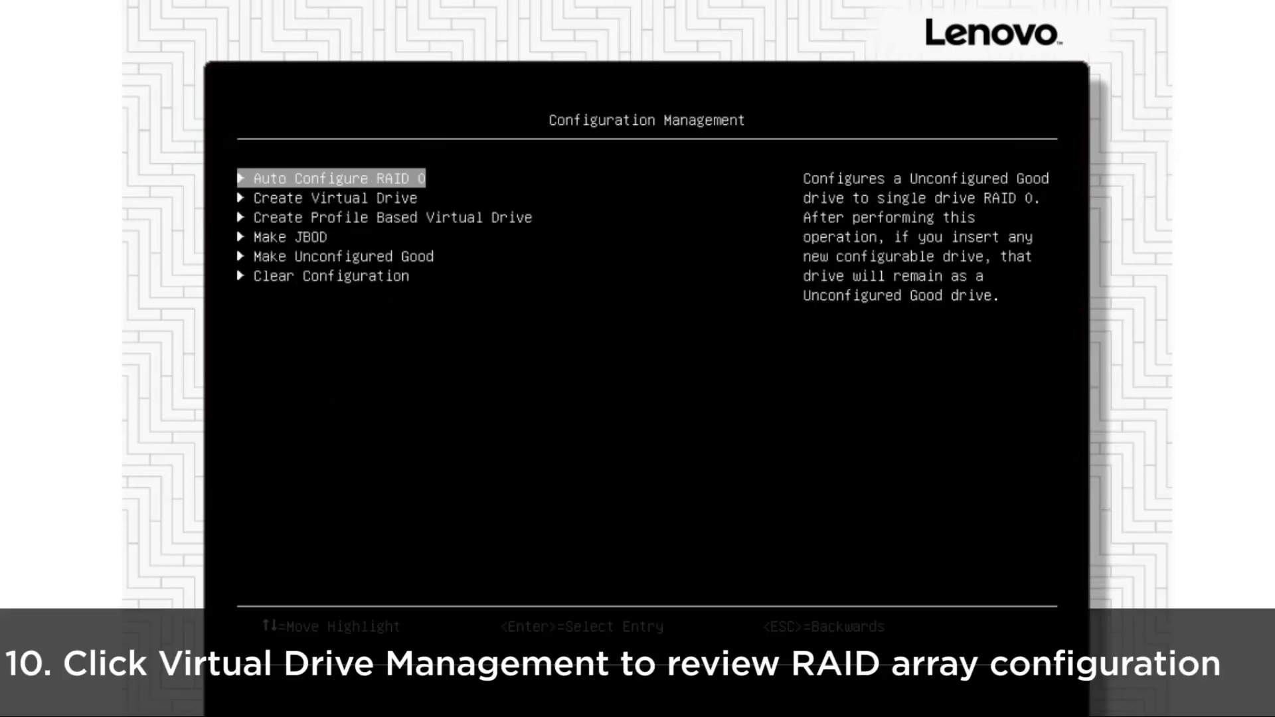
key(Escape)
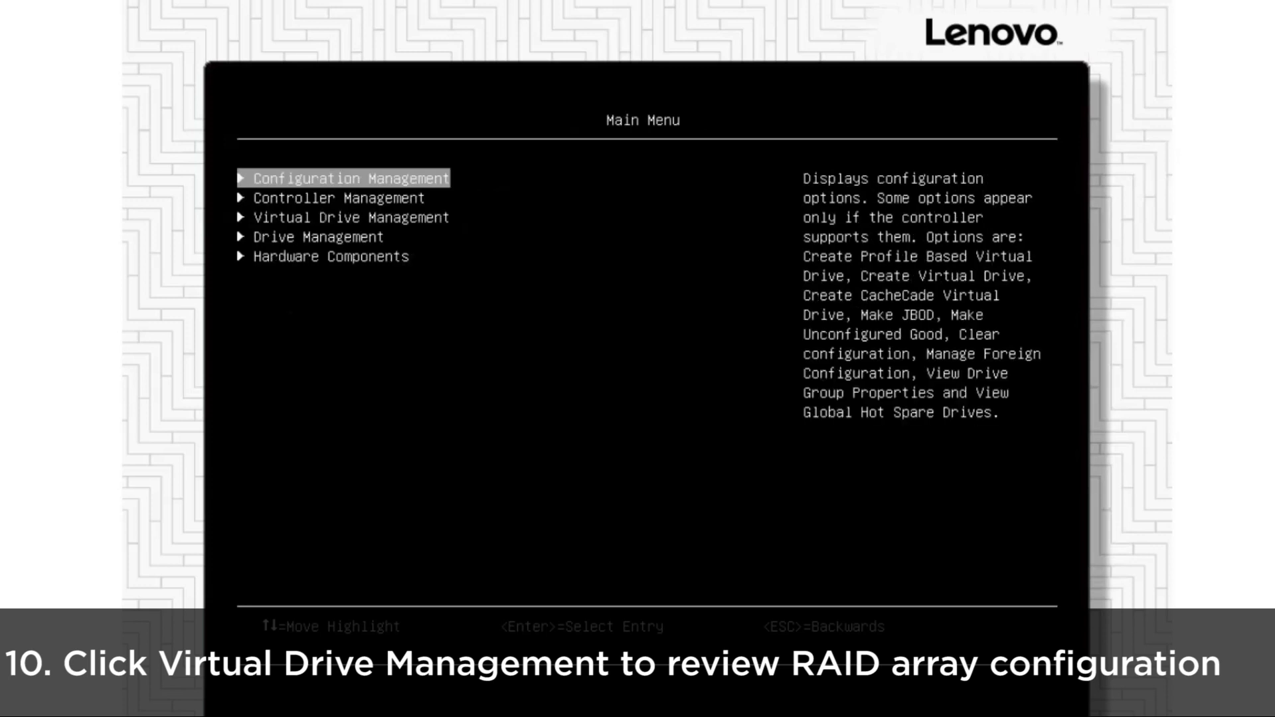
key(Down)
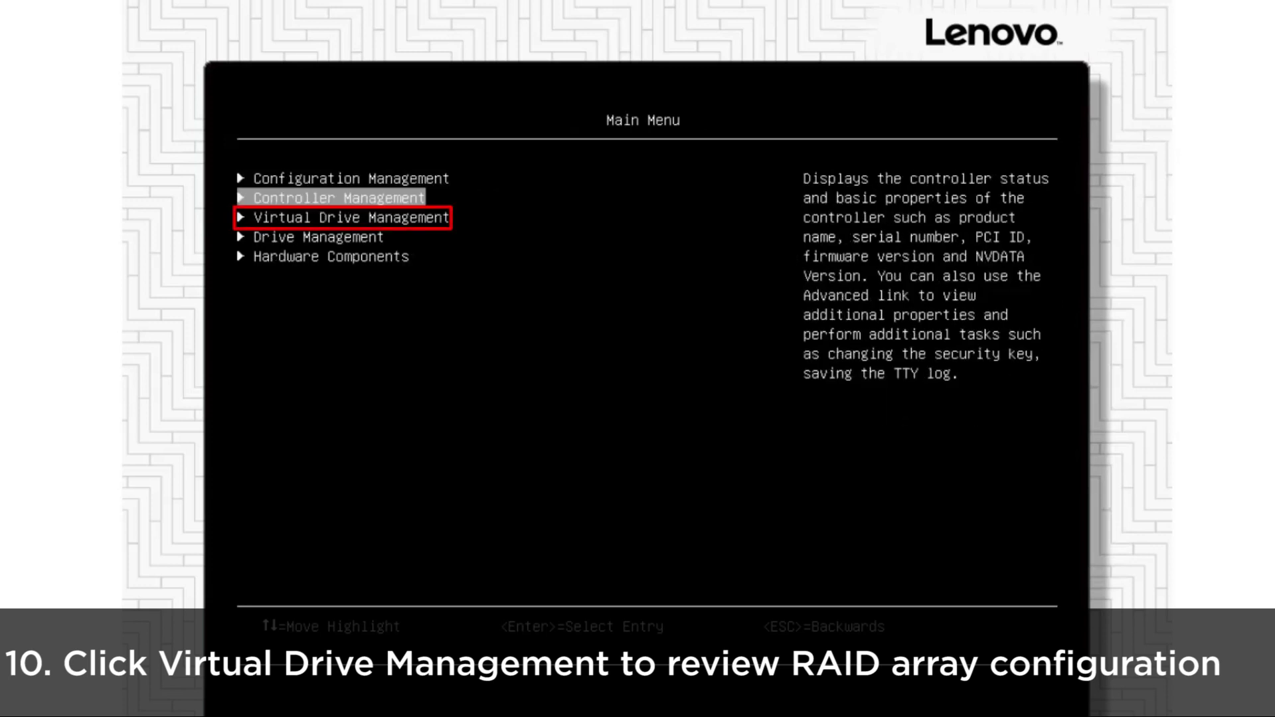
key(Down)
key(Return)
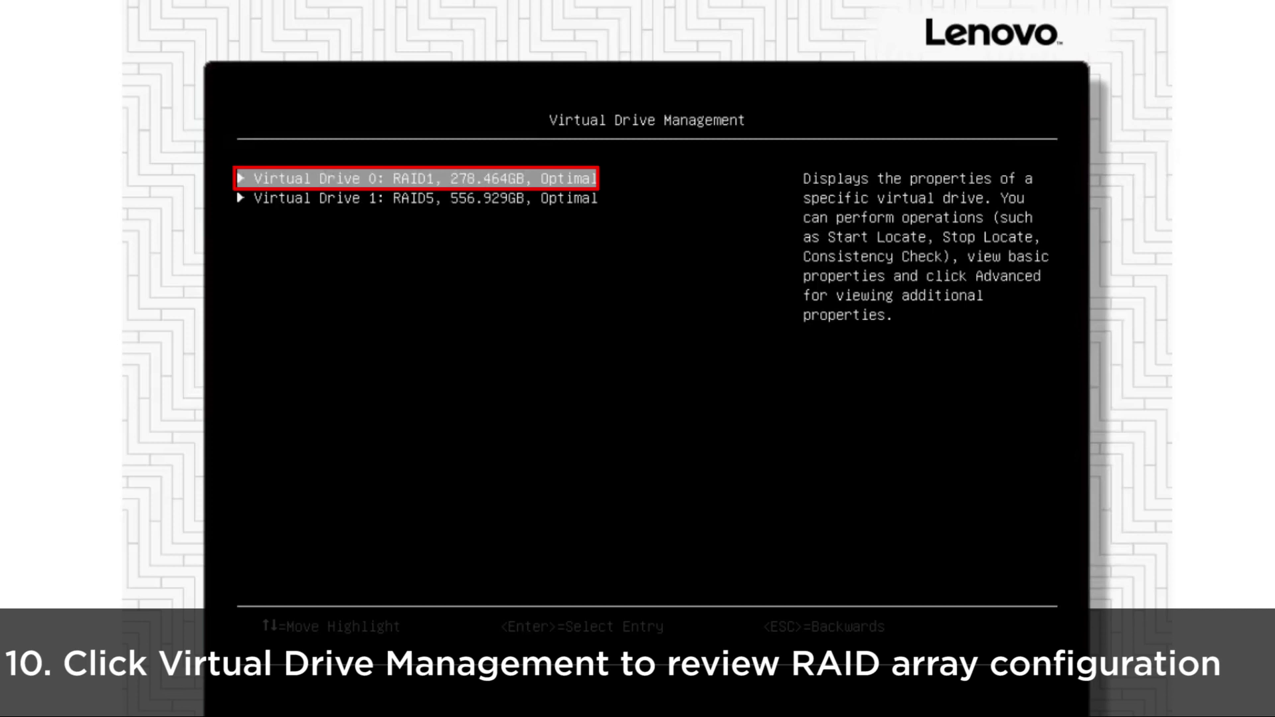